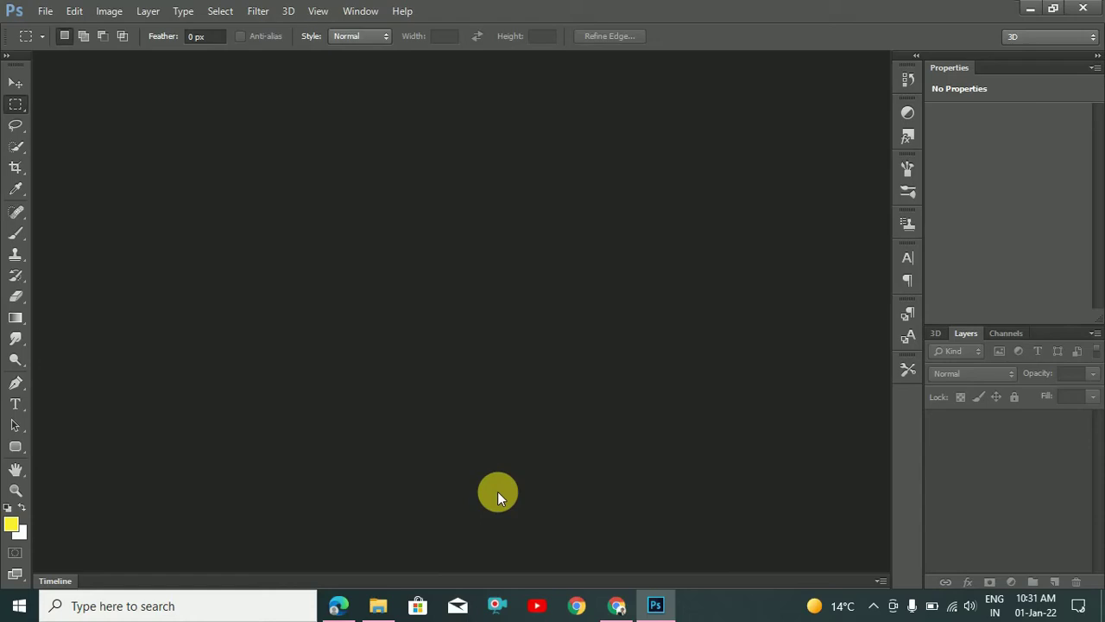
Create a blank white 16 × 9 inch document at 200 pixels/inch
key("ctrl+n")
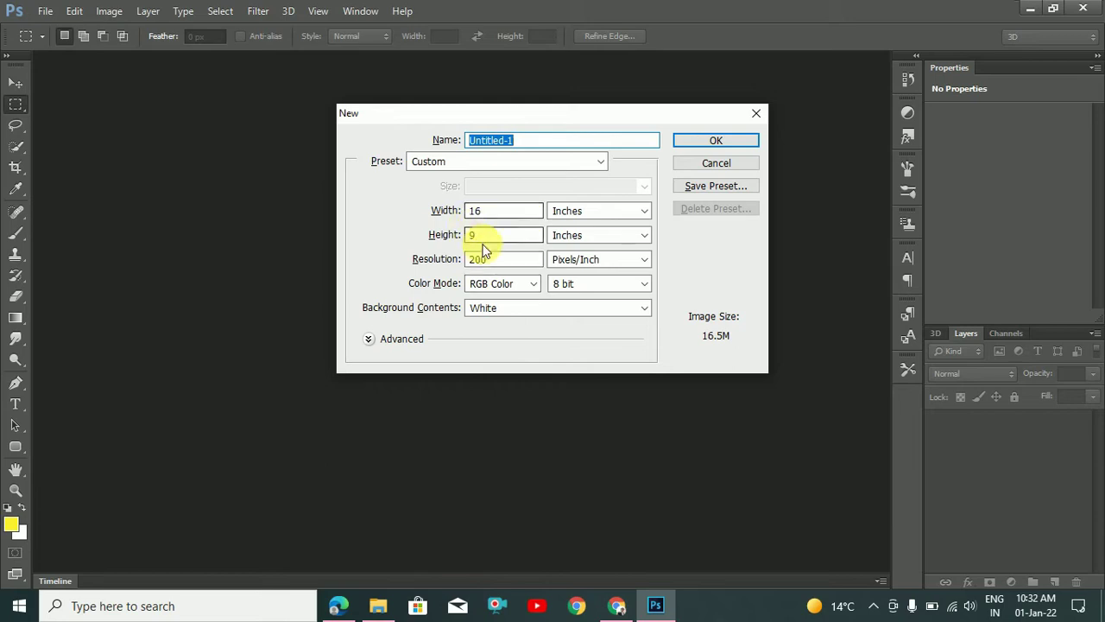
left_click(701, 144)
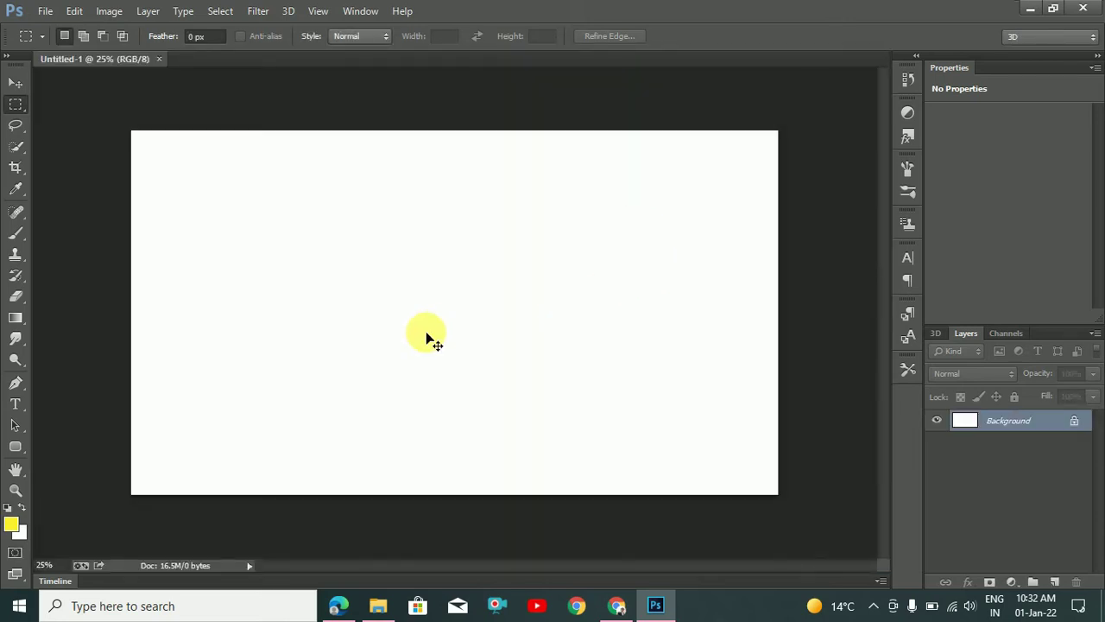
key("ctrl+n")
left_click(755, 113)
Open the paving-stone JPG and drag it onto the Untitled-1 canvas
key("ctrl+o")
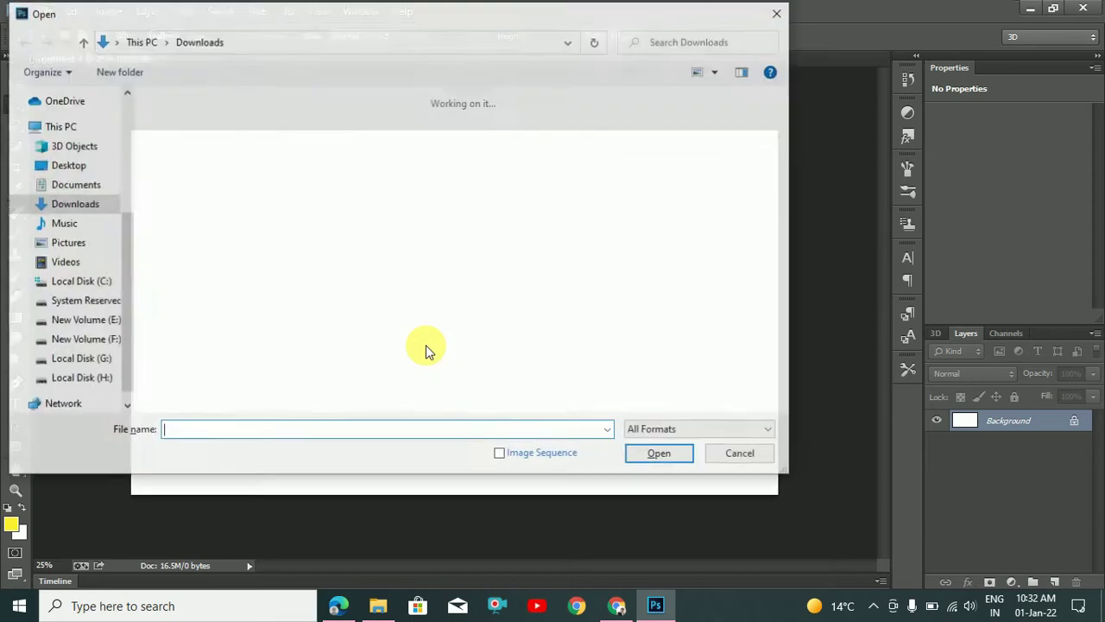
scroll(417, 351, "down", 3)
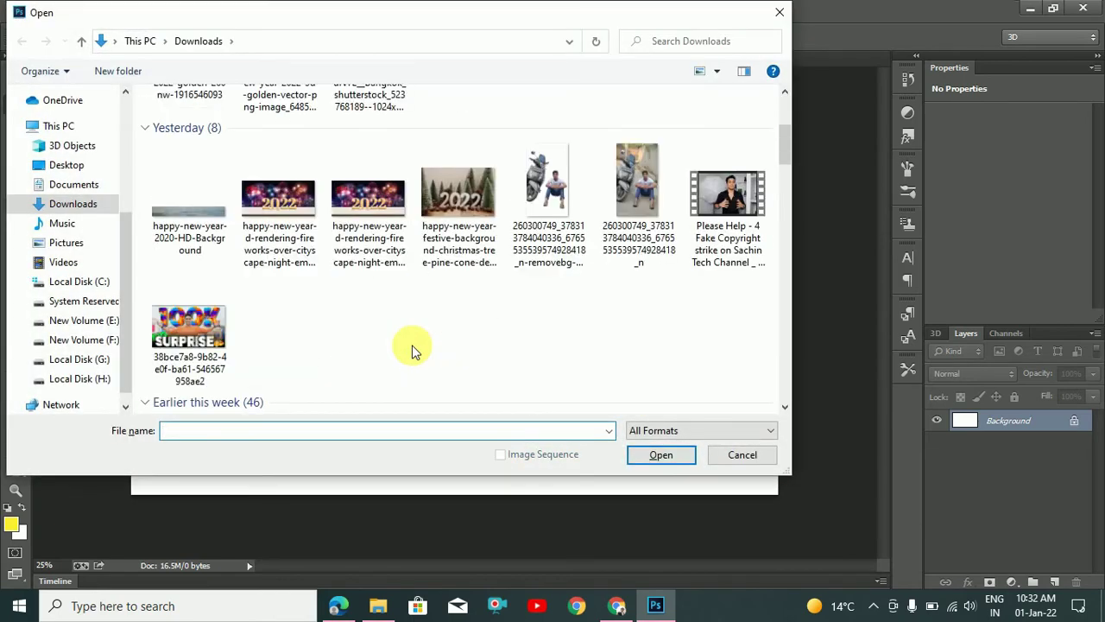
double_click(221, 216)
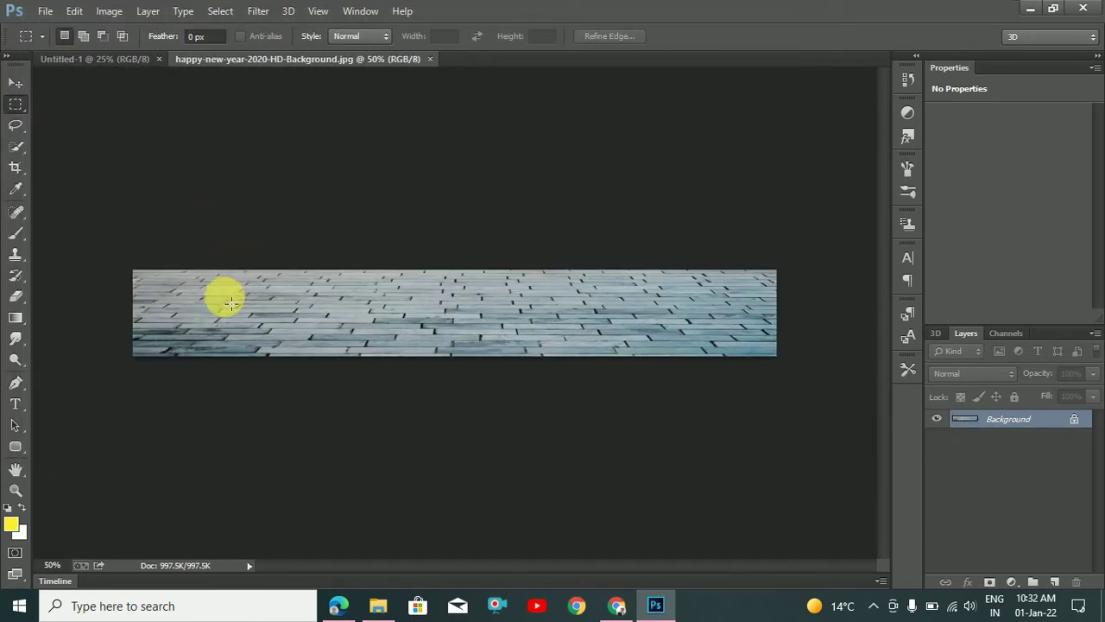
left_click(118, 60)
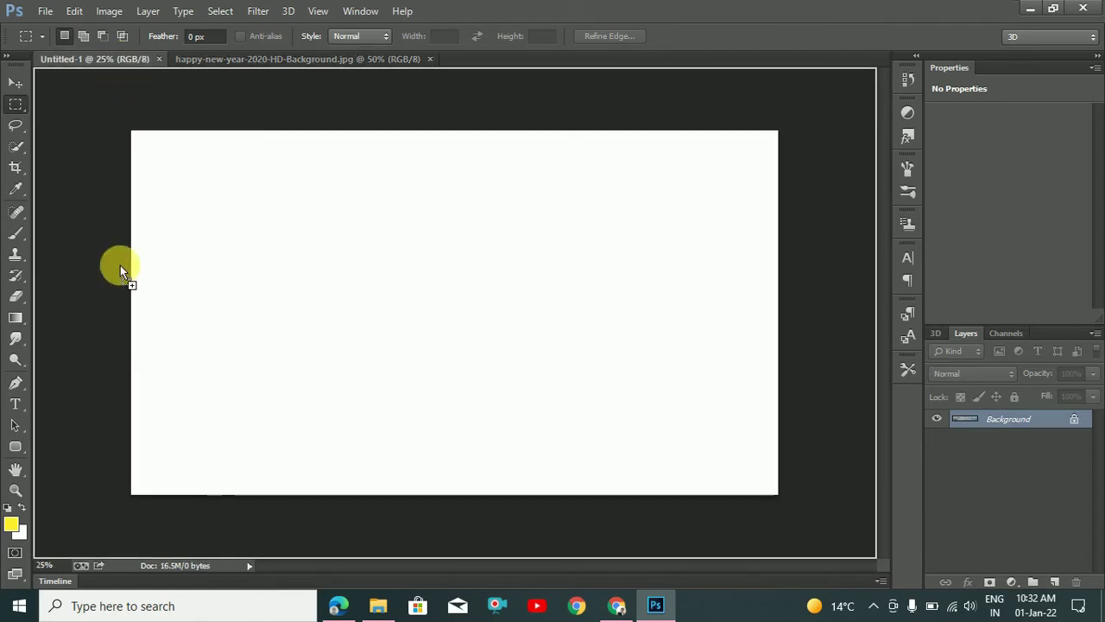
left_click_drag(134, 385, 230, 406)
Scale the paving into a full-width strip along the bottom of the canvas
key("ctrl+t")
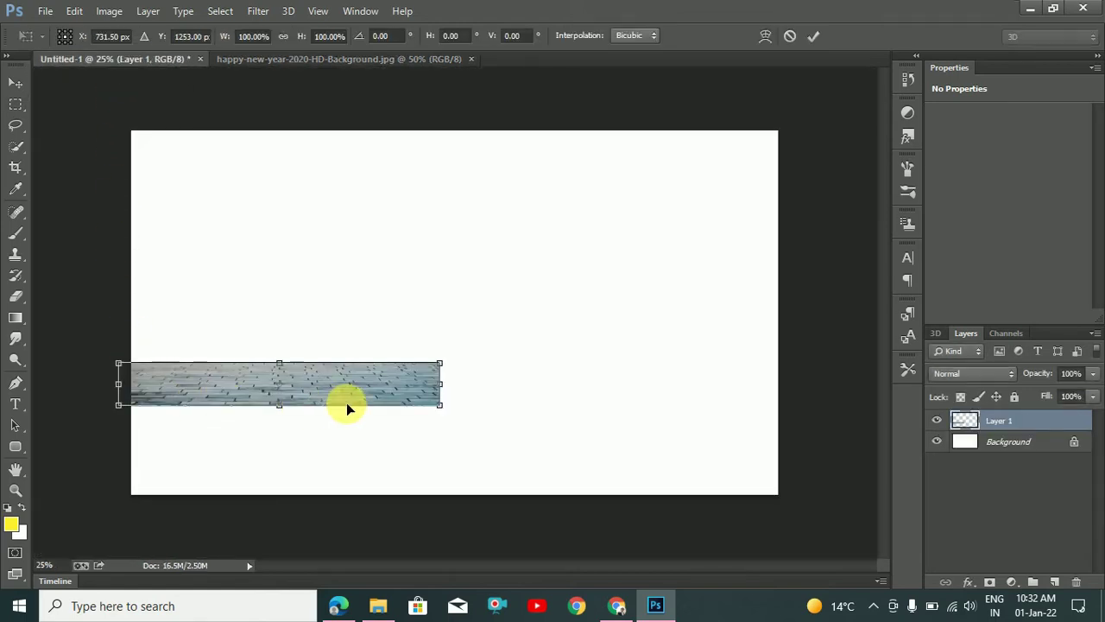
left_click_drag(440, 406, 778, 495)
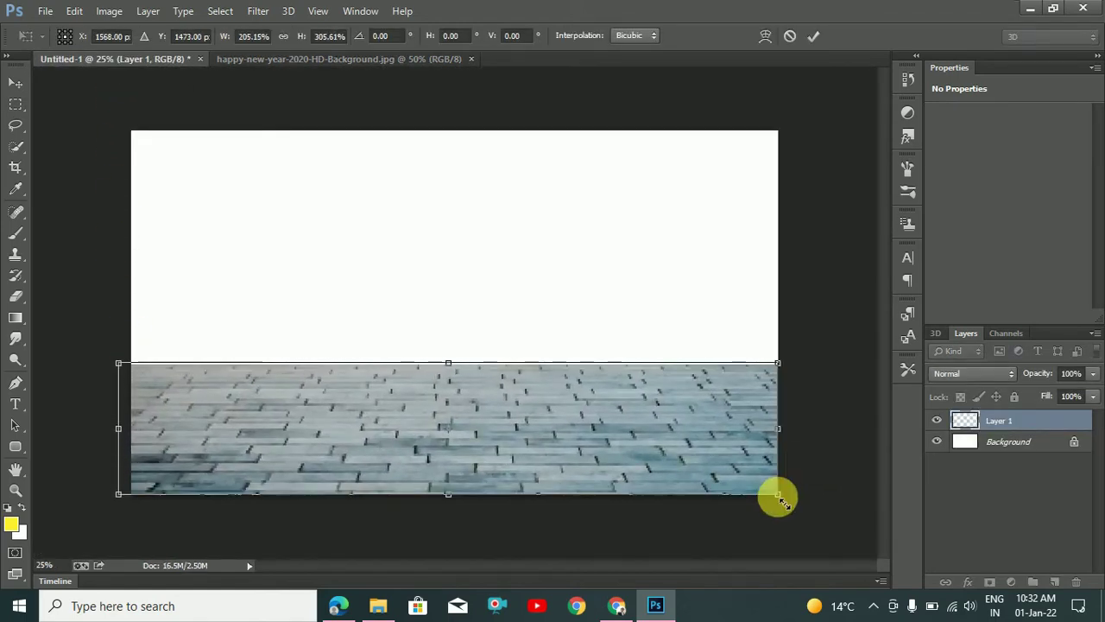
left_click_drag(132, 368, 144, 405)
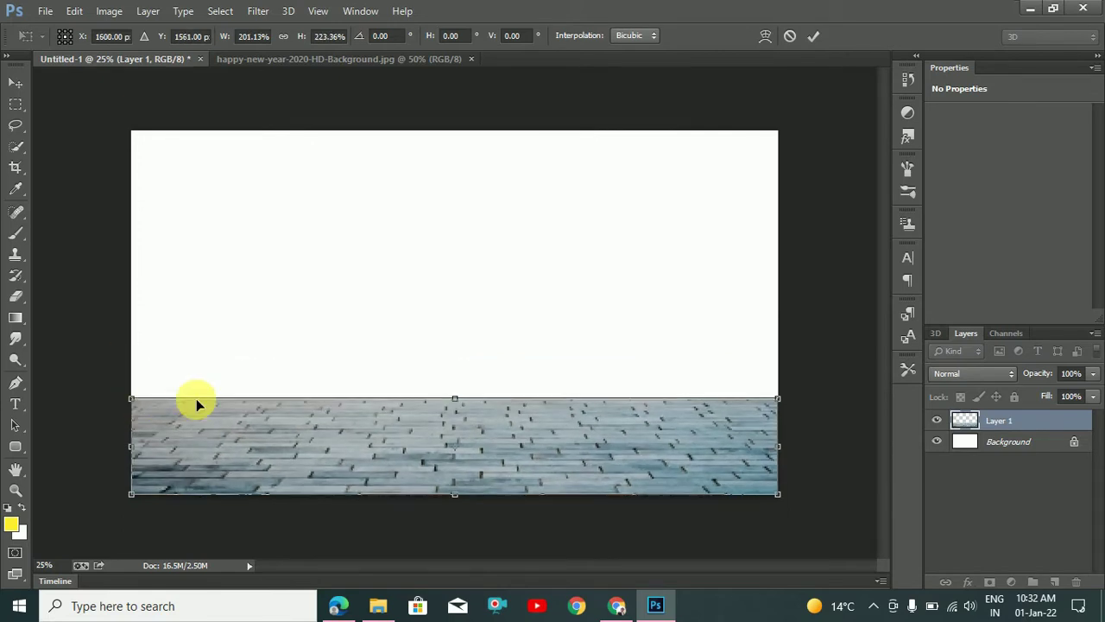
key("Return")
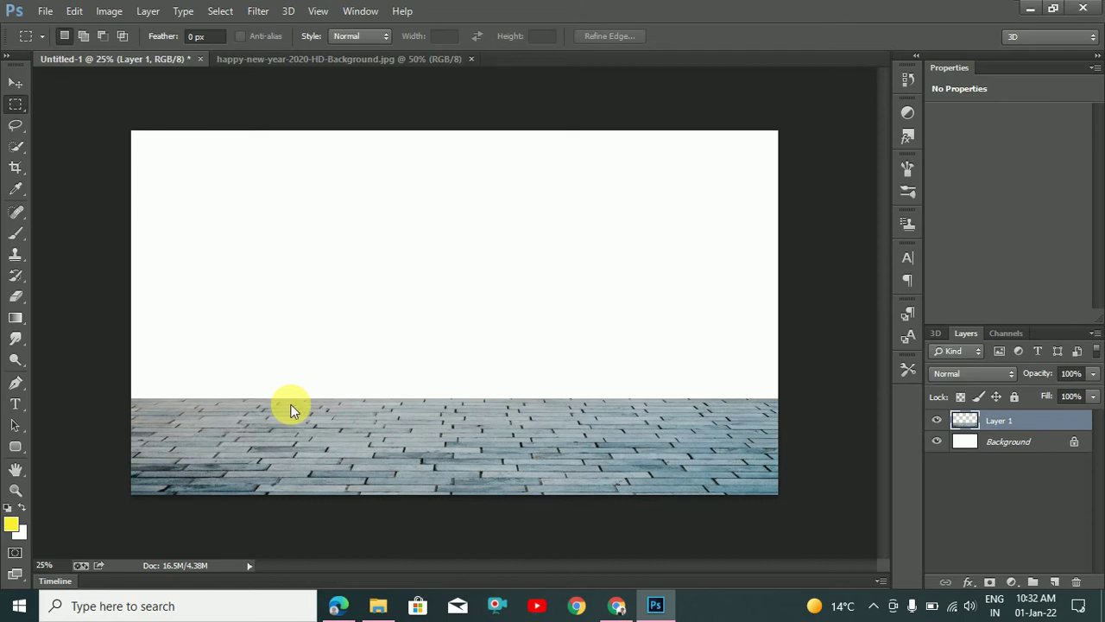
Open the Bangkok fireworks photo and move it into Untitled-1 with the Move tool
key("ctrl+o")
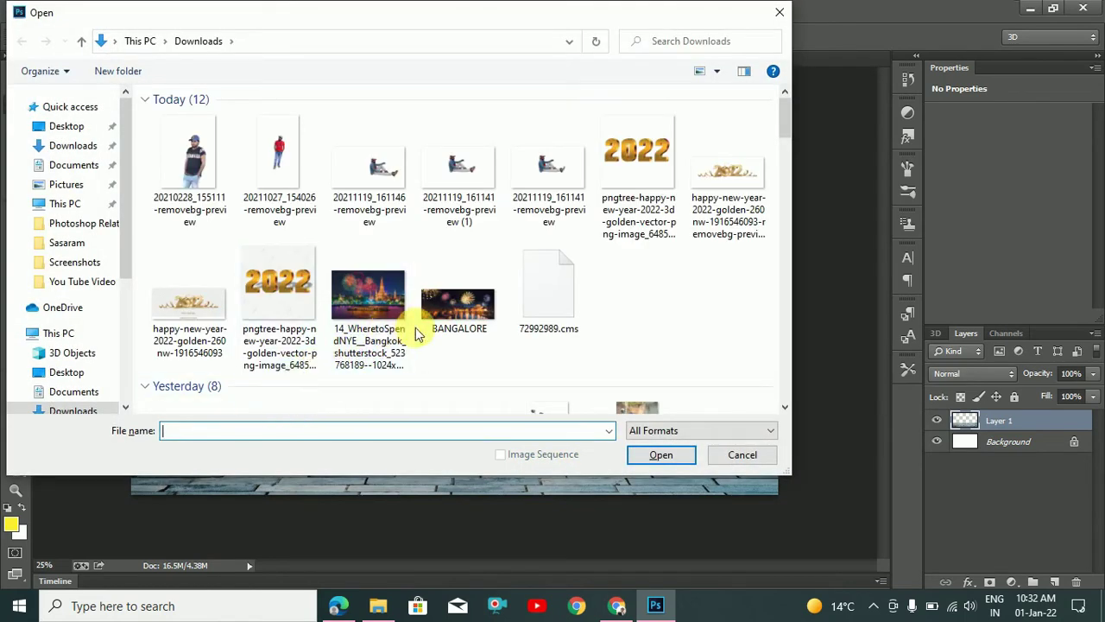
double_click(368, 298)
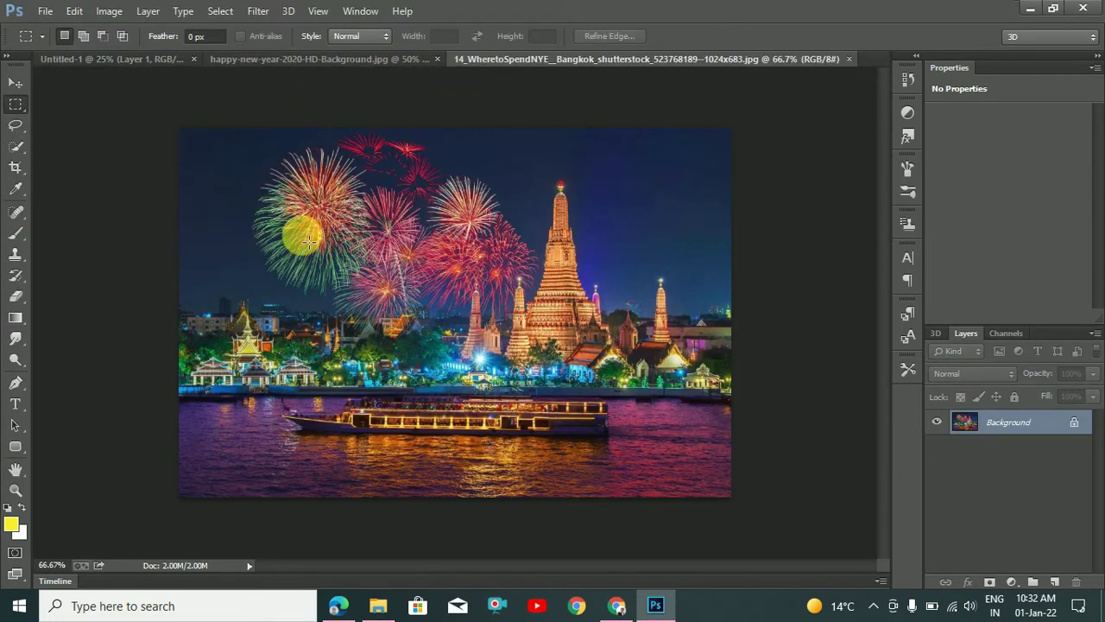
left_click(15, 82)
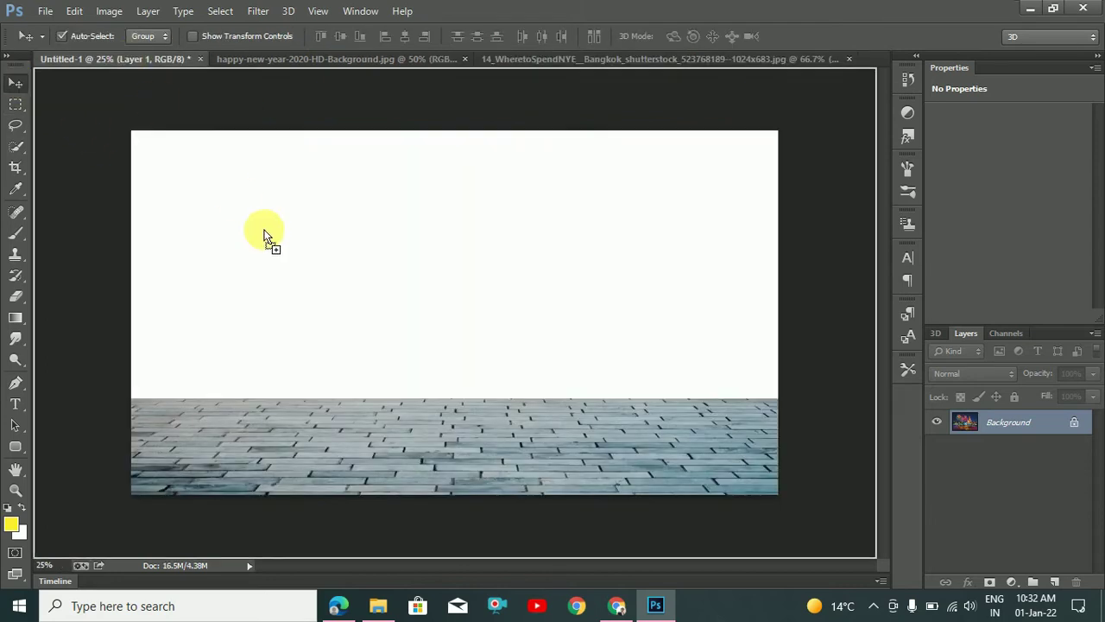
mouse_move(149, 97)
left_mouse_down()
mouse_move(298, 269)
mouse_move(201, 192)
left_mouse_up()
Scale the Bangkok photo to fill the canvas top and send it behind the paving layer
key("ctrl+t")
left_click_drag(338, 267, 780, 420)
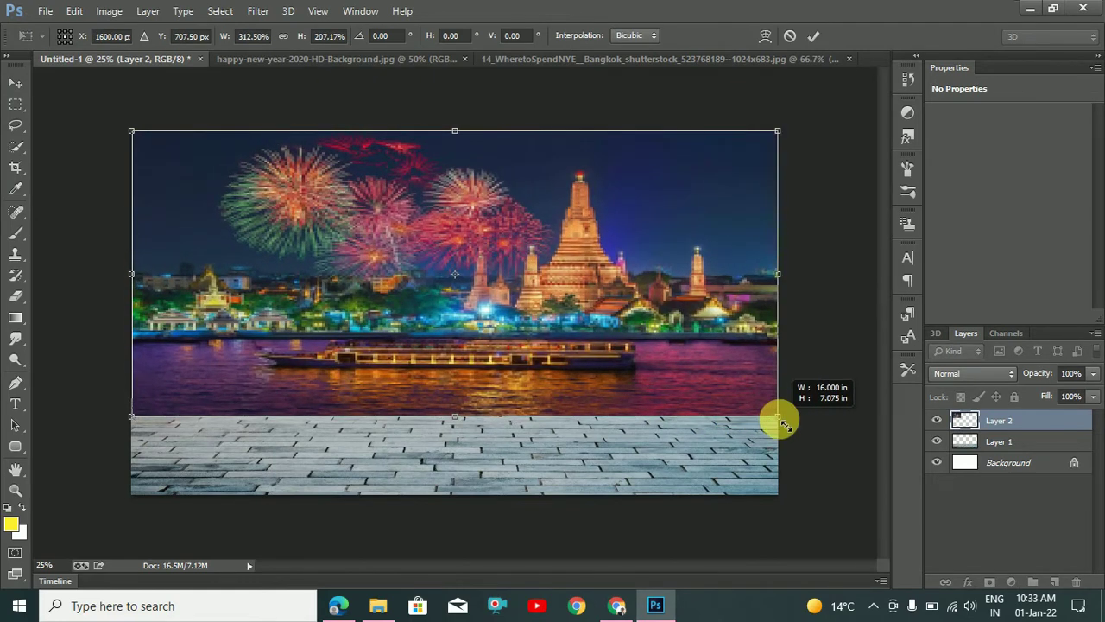
key("Return")
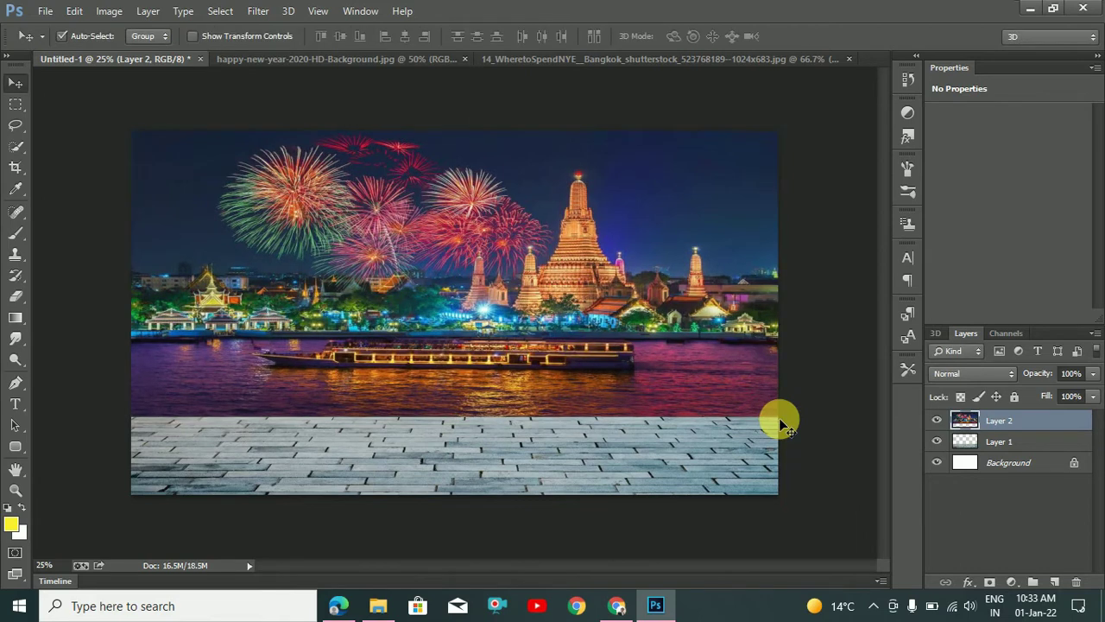
key("ctrl+bracketleft")
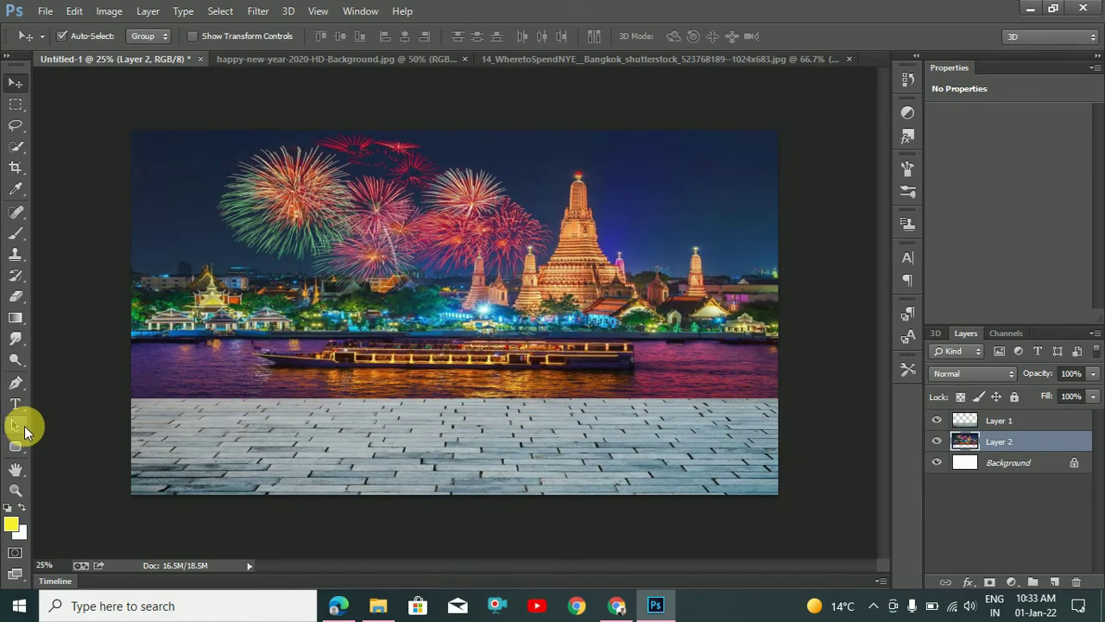
Blur the river-paving seam on Layer 2 with a 100 px Blur brush
left_click(17, 361)
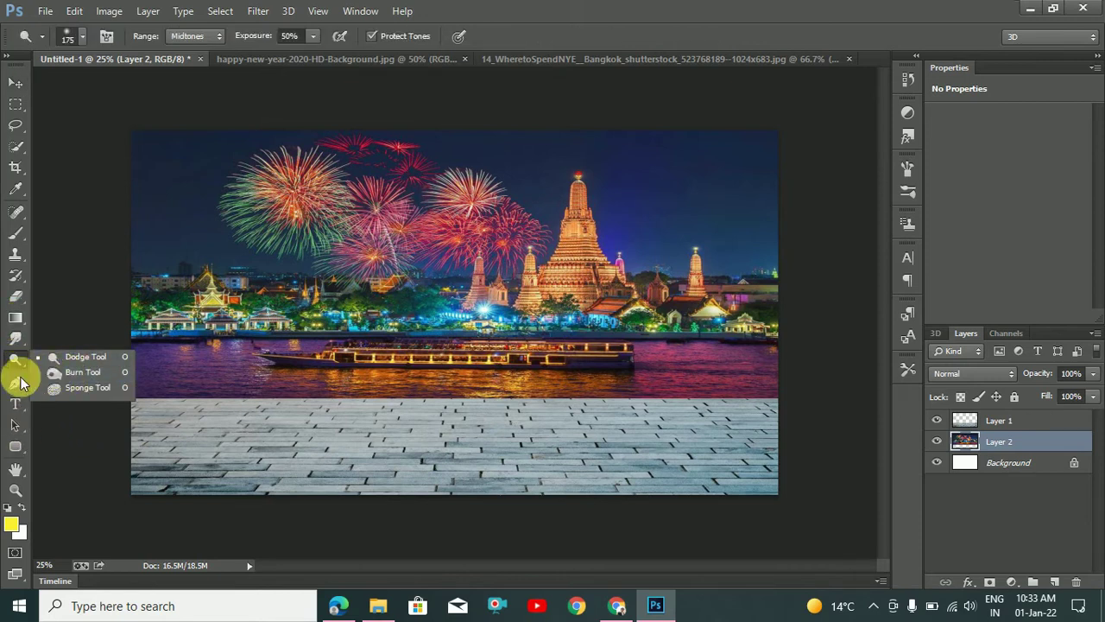
right_click(25, 342)
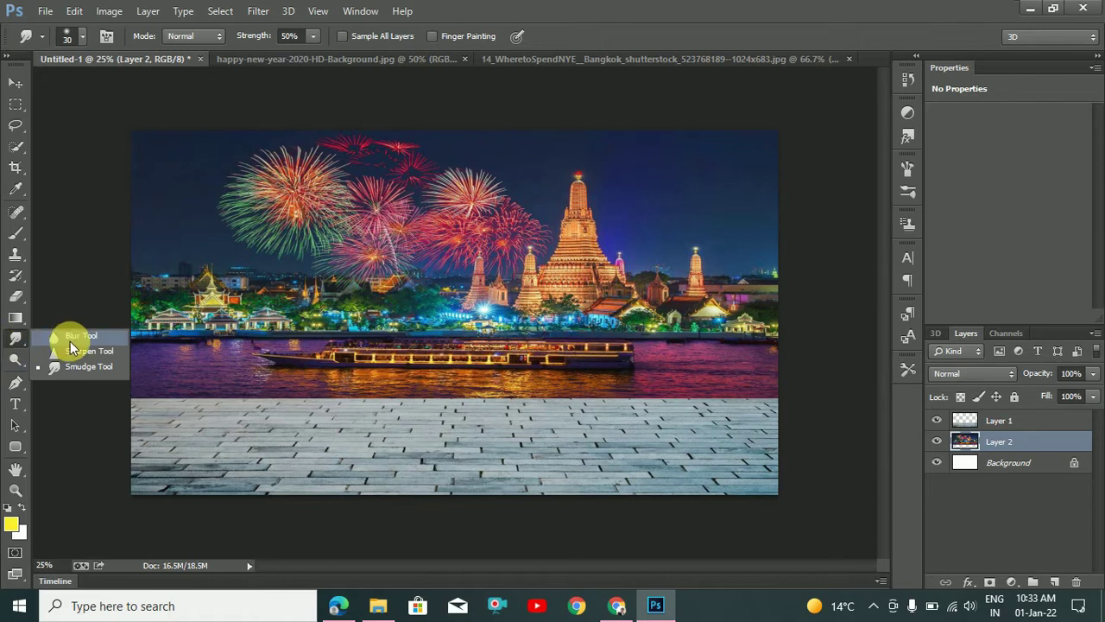
left_click(70, 341)
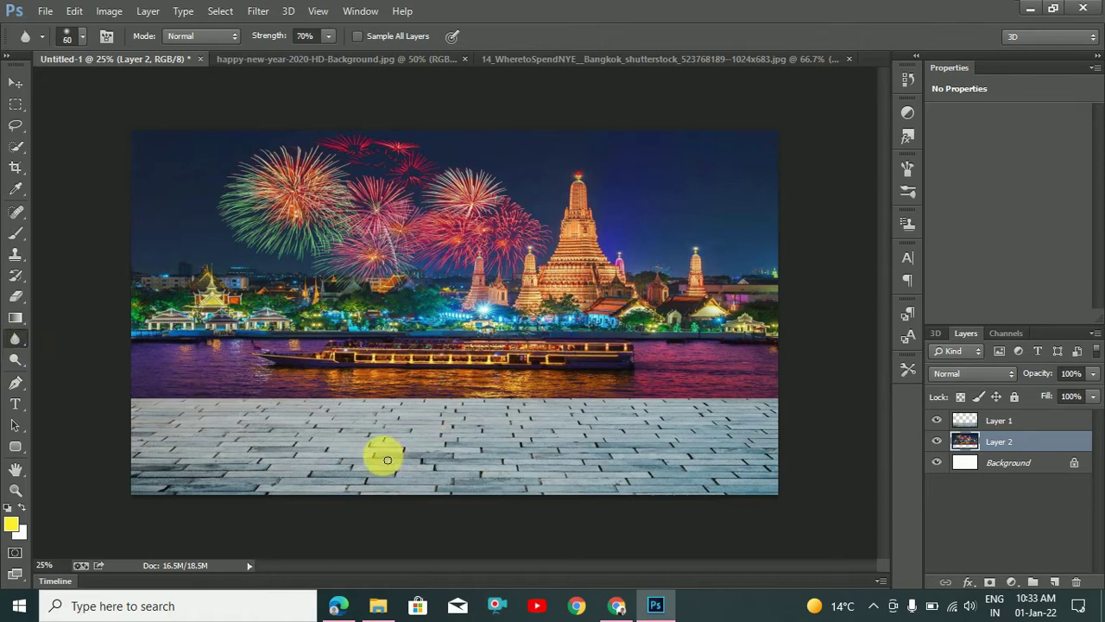
key("bracketright")
key("bracketright")
key("bracketright")
left_click_drag(148, 403, 576, 407)
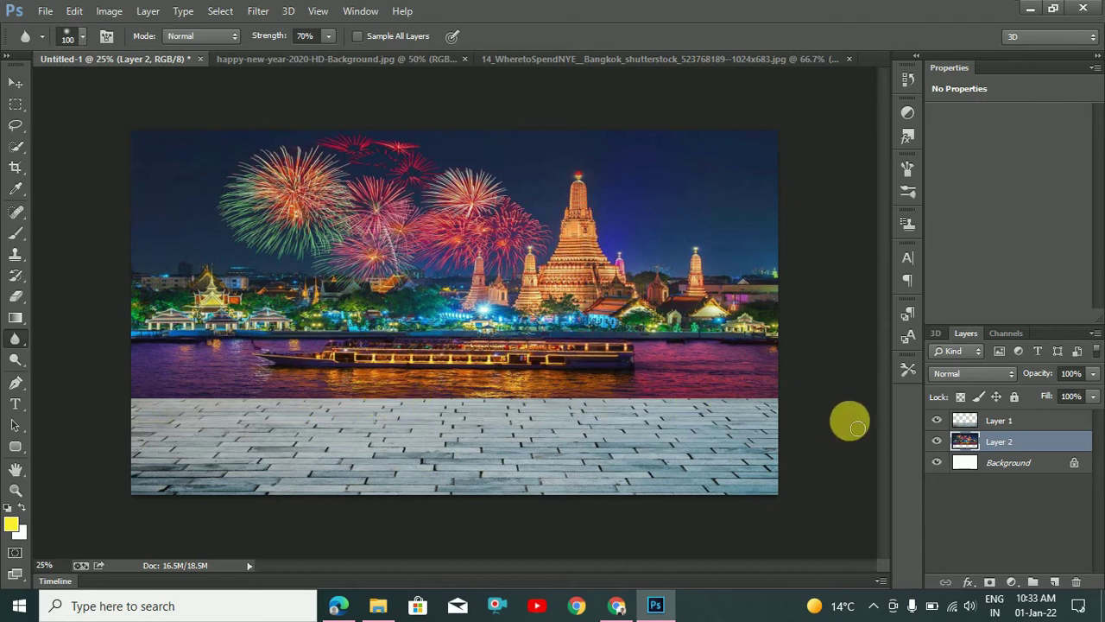
Blur the same seam on the paving layer, Layer 1, with two passes
left_click(970, 420)
left_click_drag(711, 411, 532, 407)
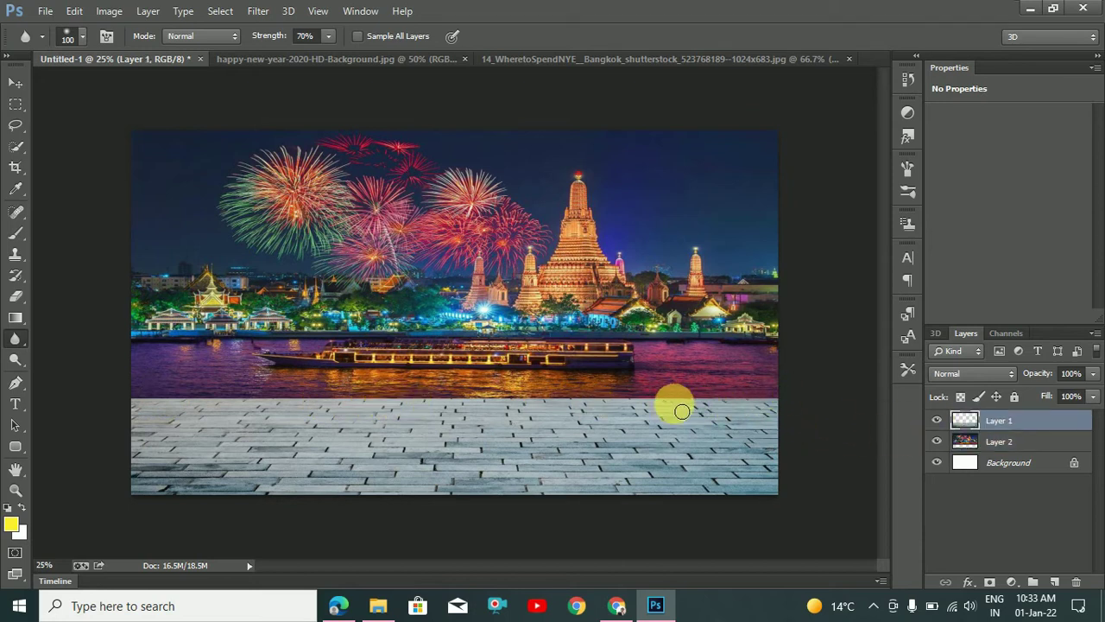
mouse_move(532, 408)
left_mouse_down()
mouse_move(192, 412)
mouse_move(175, 405)
mouse_move(219, 401)
mouse_move(150, 401)
mouse_move(741, 403)
mouse_move(214, 408)
mouse_move(121, 395)
mouse_move(592, 390)
mouse_move(810, 410)
mouse_move(173, 390)
mouse_move(136, 401)
left_mouse_up()
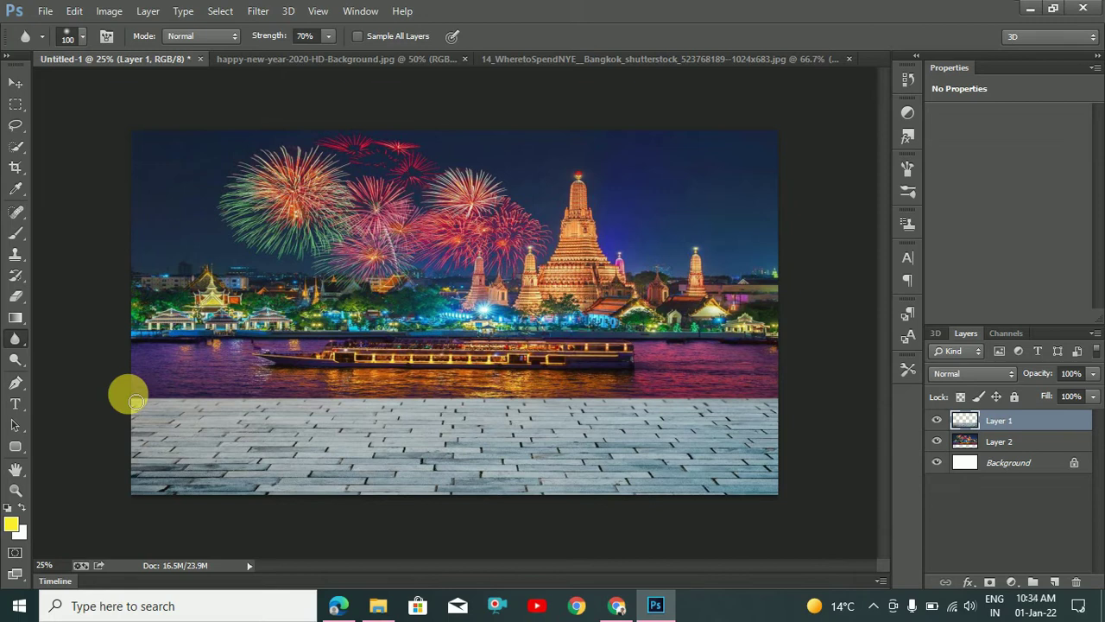
key("ctrl+o")
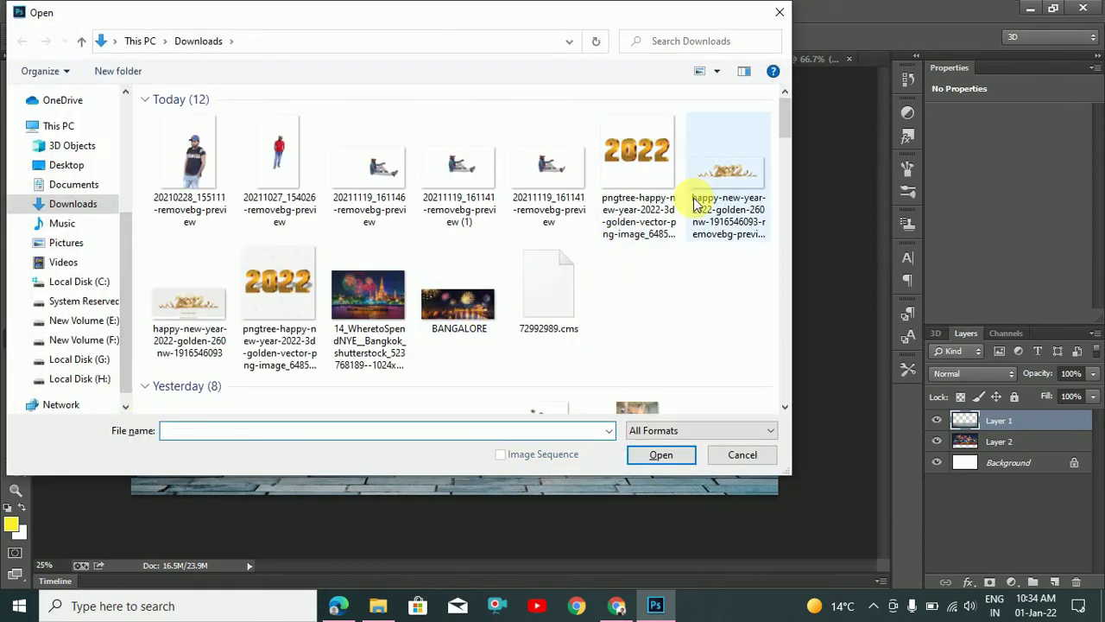
Open the golden 2022 PNG, then close the Bangkok photo it landed in without saving
left_click(713, 195)
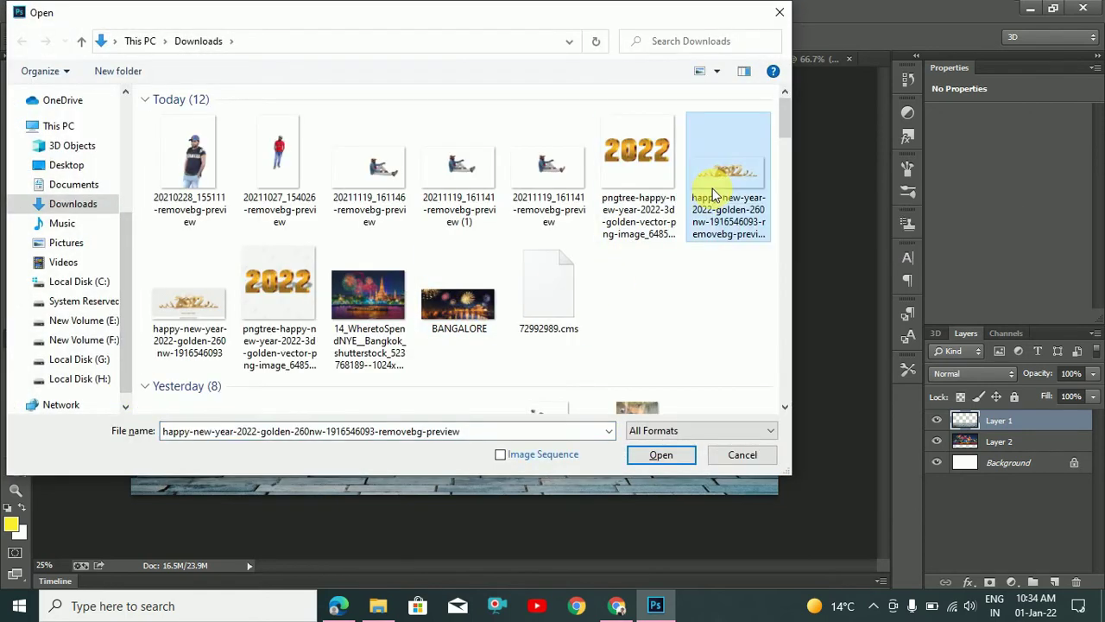
double_click(713, 196)
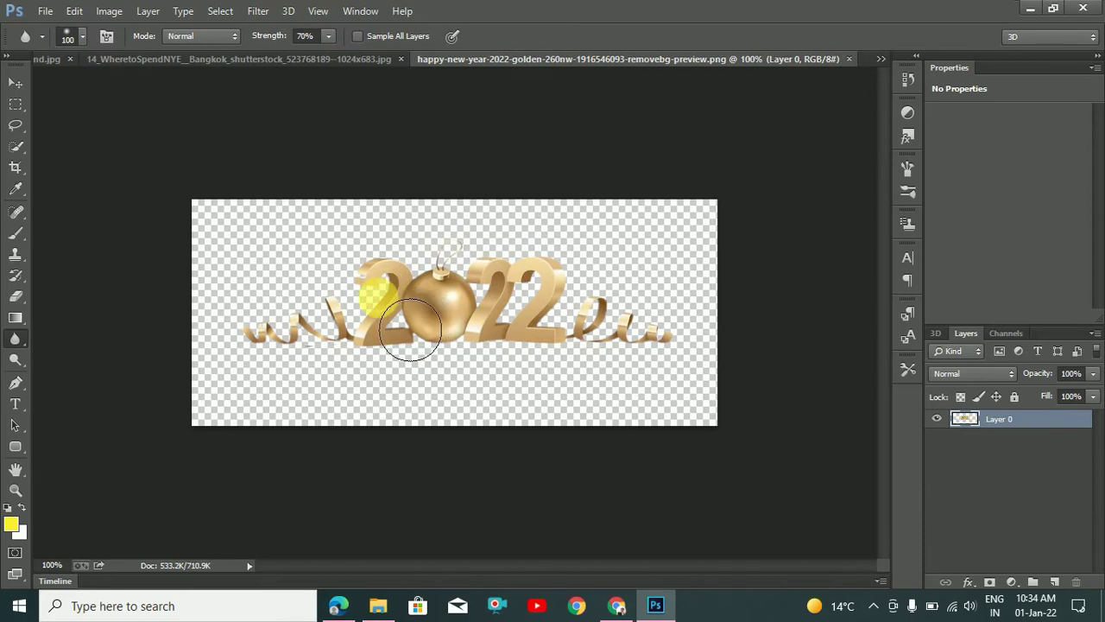
mouse_move(386, 307)
left_mouse_down()
mouse_move(108, 67)
mouse_move(387, 68)
left_mouse_up()
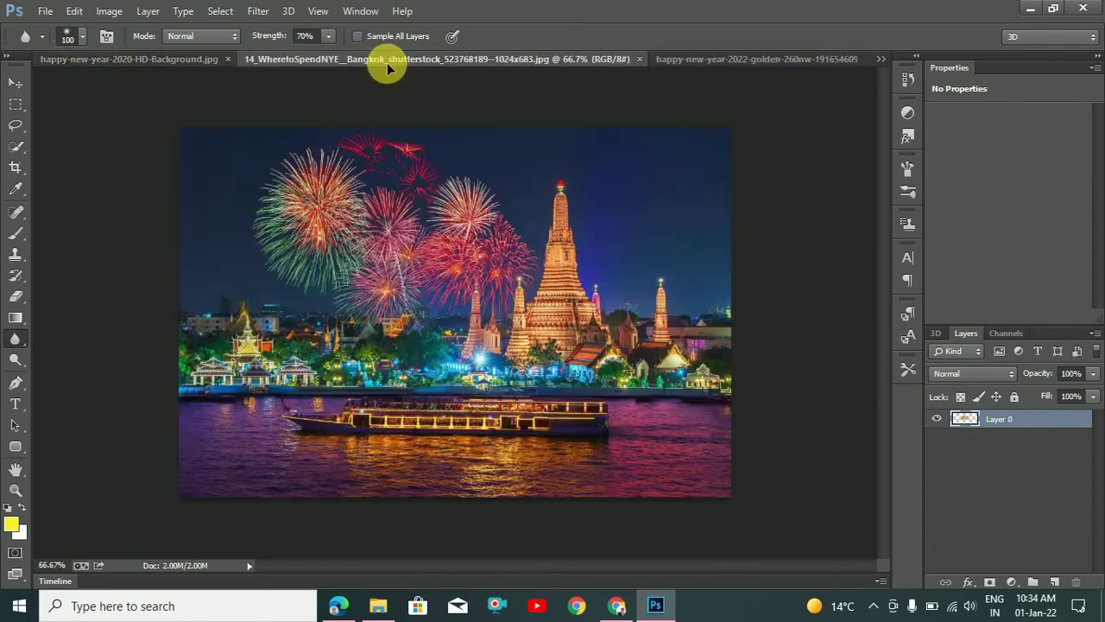
left_click_drag(391, 68, 585, 314)
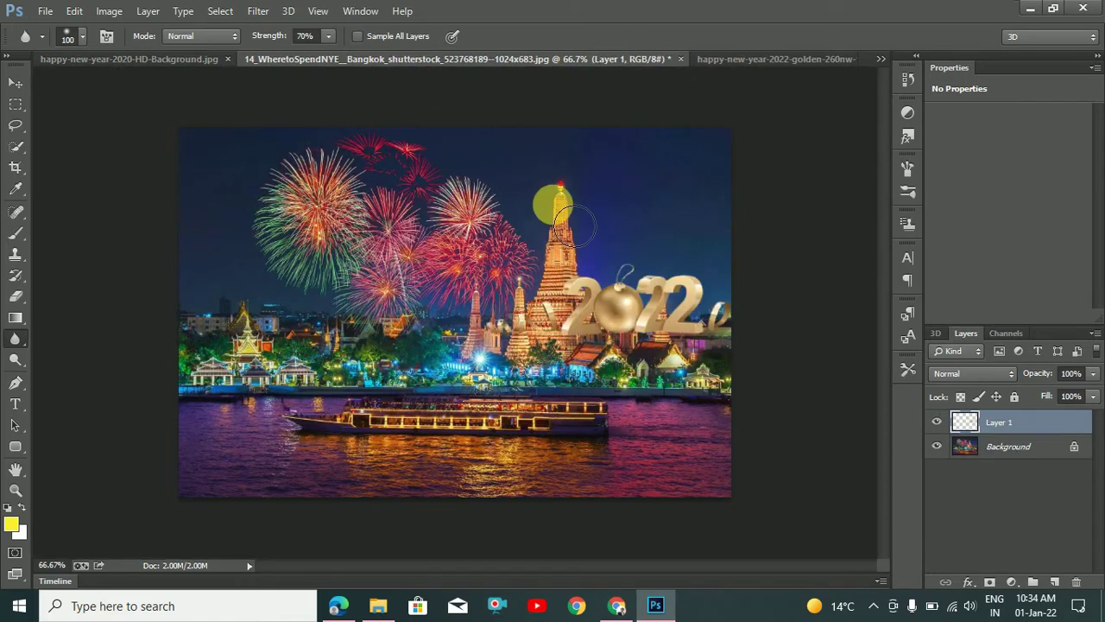
left_click(679, 61)
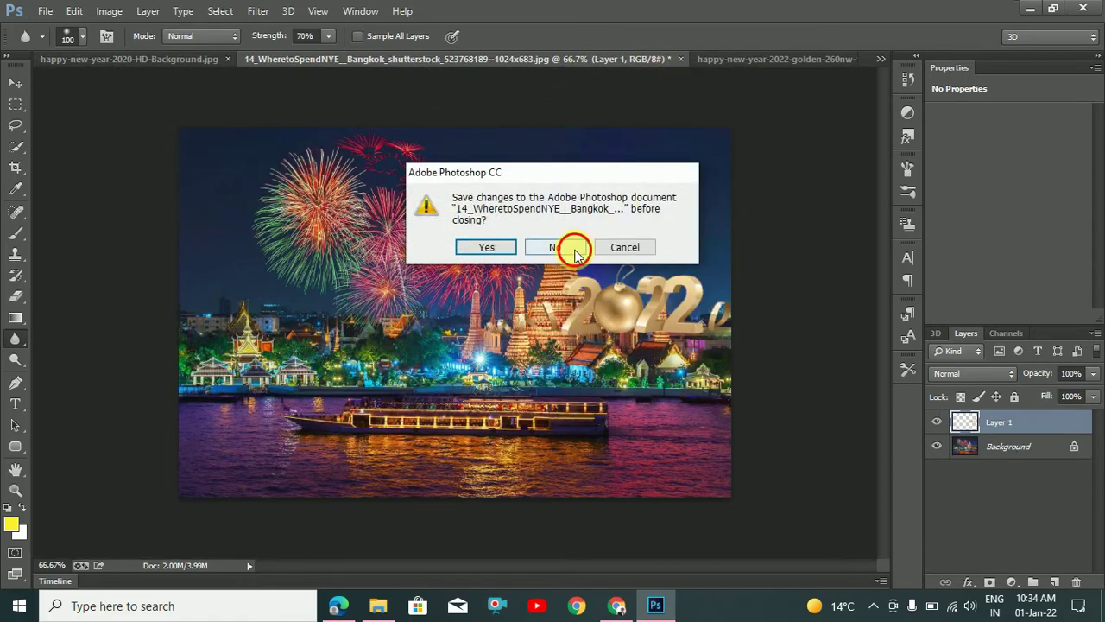
left_click(570, 245)
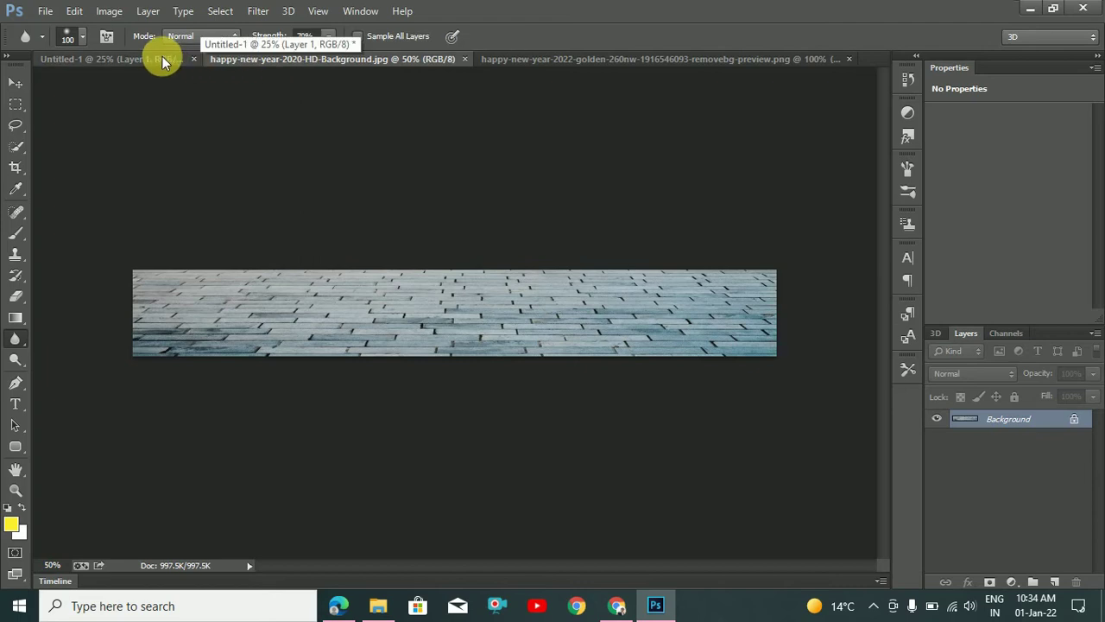
Close the paving source document and drag the 2022 graphic onto the Untitled-1 canvas
left_click(160, 57)
left_click(337, 57)
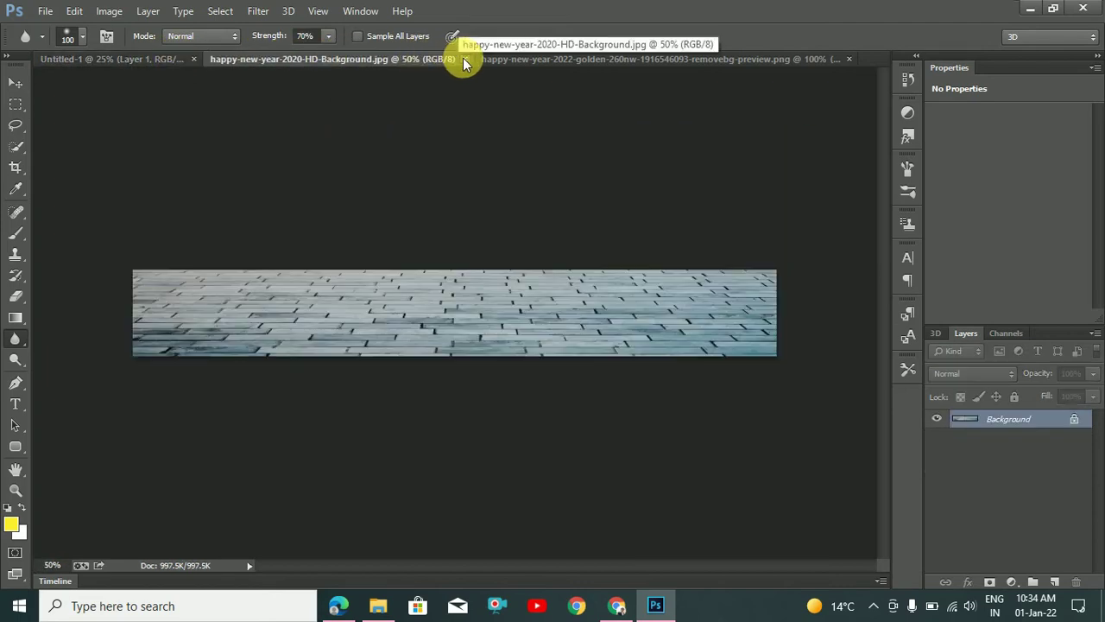
left_click(464, 59)
left_click(548, 58)
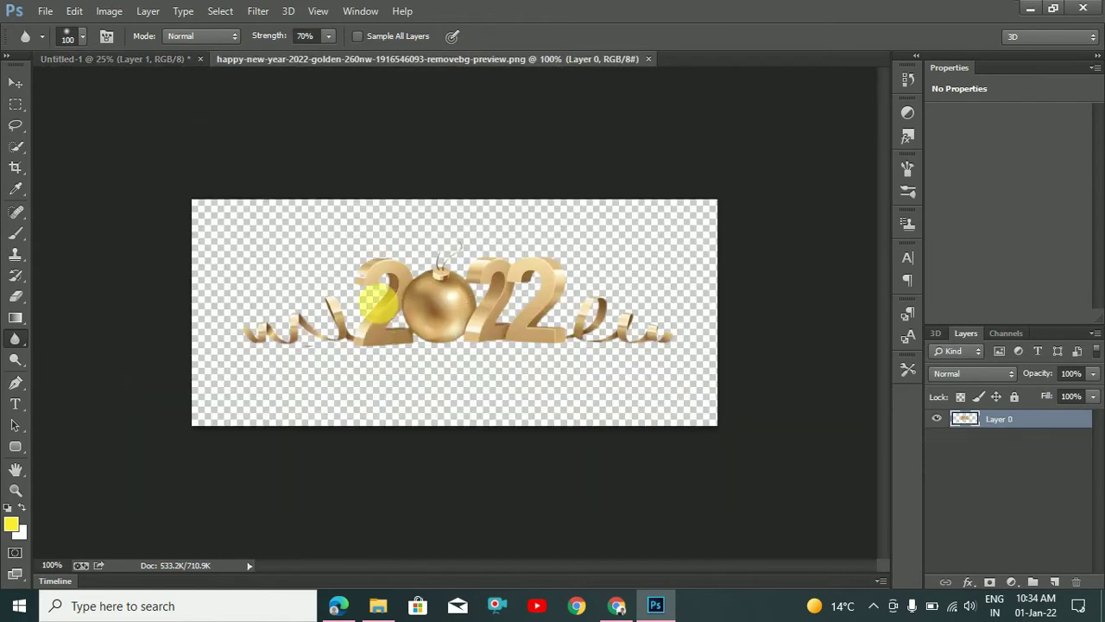
left_click_drag(370, 302, 106, 68)
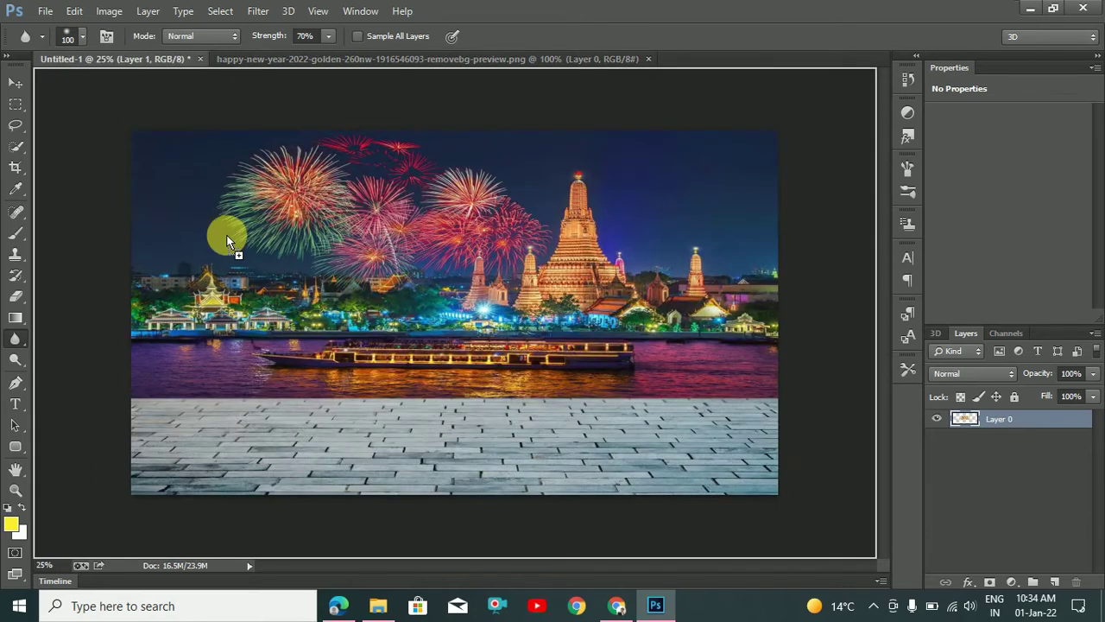
left_click_drag(106, 68, 546, 394)
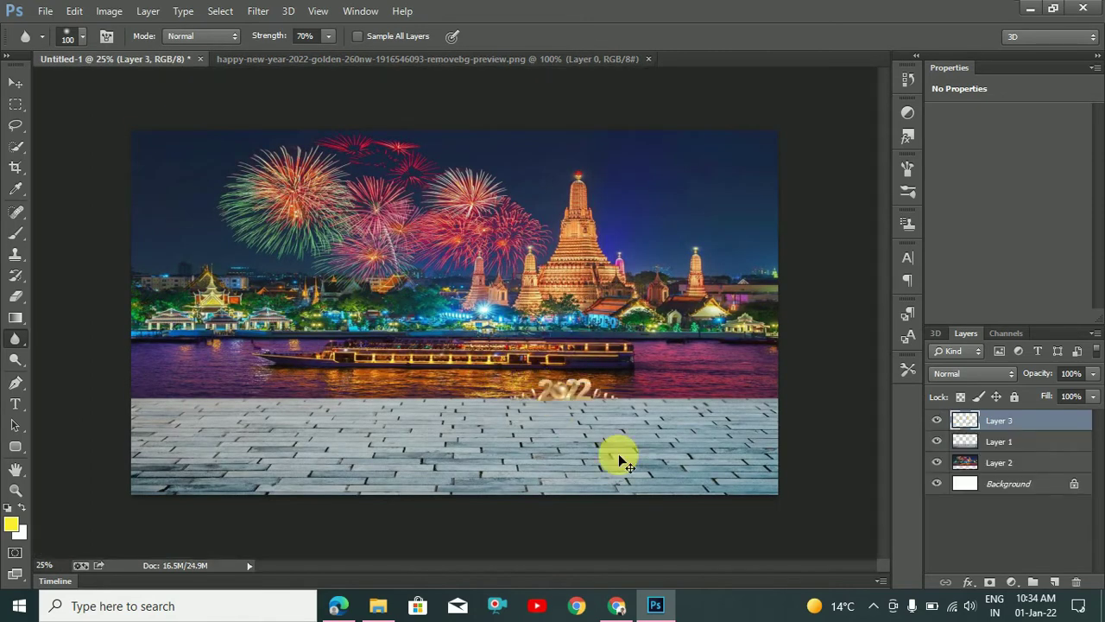
Enlarge the 2022 graphic across the paving's right side and commit the transform
key("ctrl+t")
mouse_move(628, 416)
left_mouse_down()
mouse_move(753, 451)
mouse_move(782, 476)
mouse_move(588, 395)
mouse_move(609, 393)
mouse_move(787, 473)
left_mouse_up()
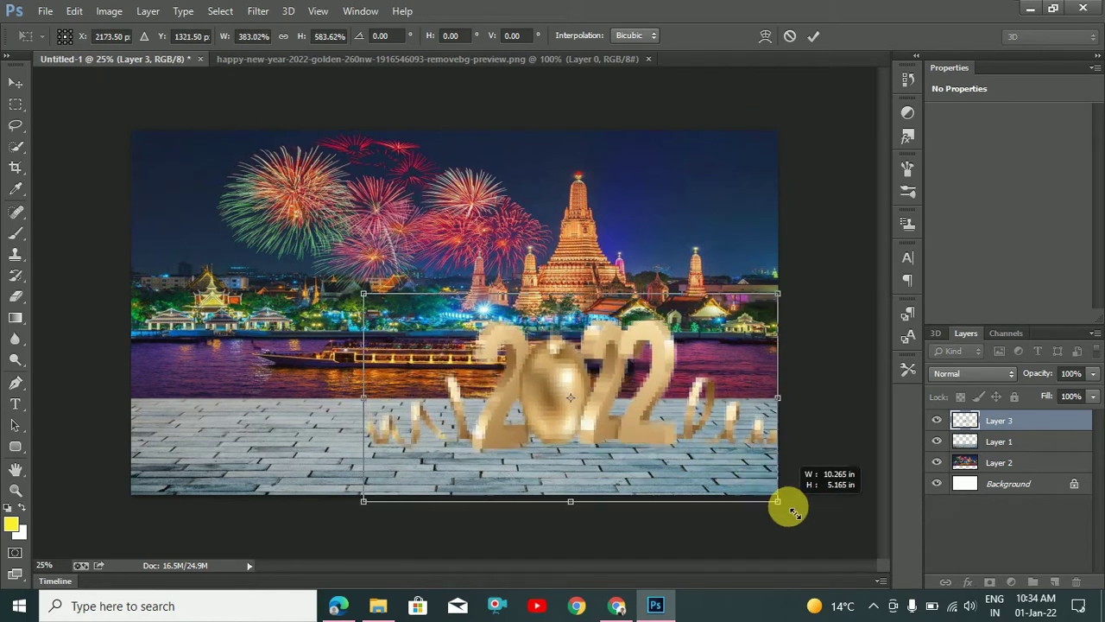
left_click_drag(363, 469, 331, 506)
mouse_move(422, 437)
left_mouse_down()
mouse_move(452, 437)
mouse_move(427, 430)
left_mouse_up()
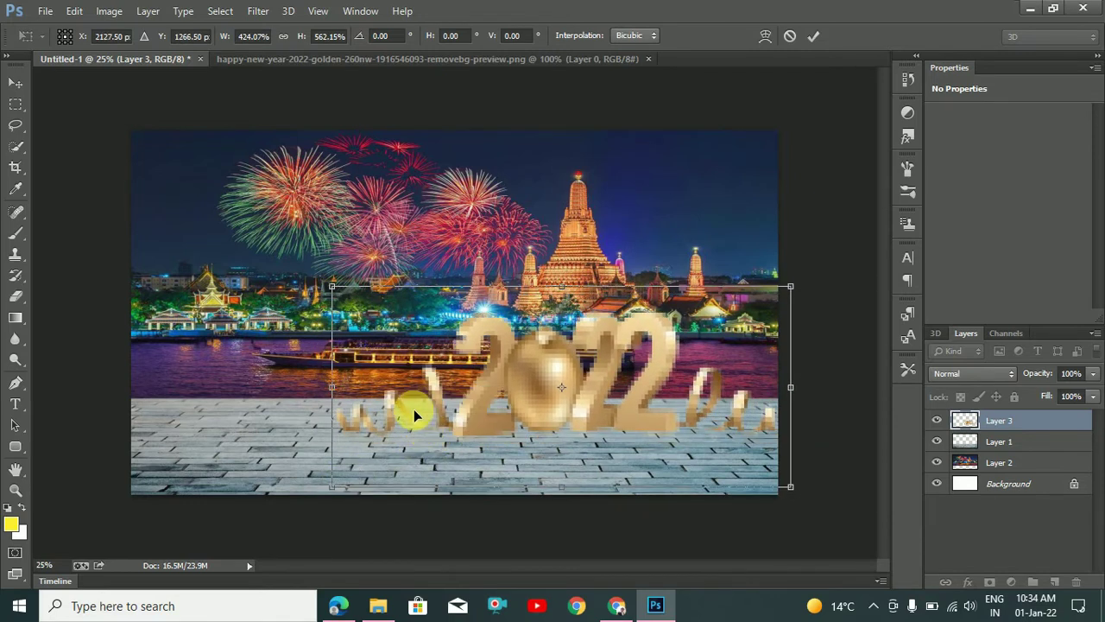
key("Return")
key("r")
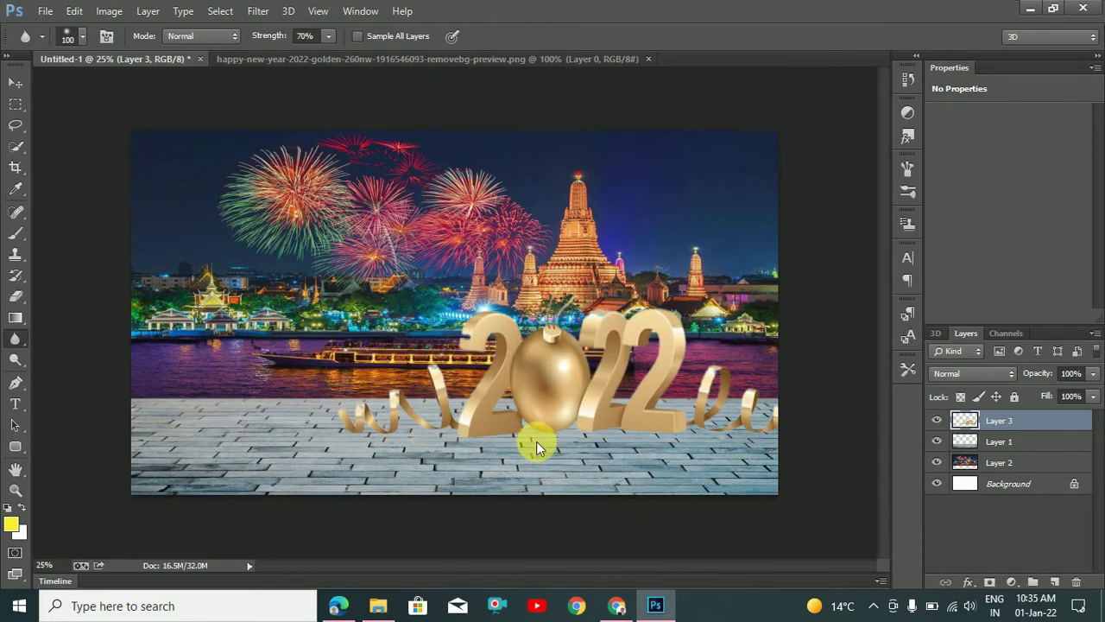
key("ctrl+o")
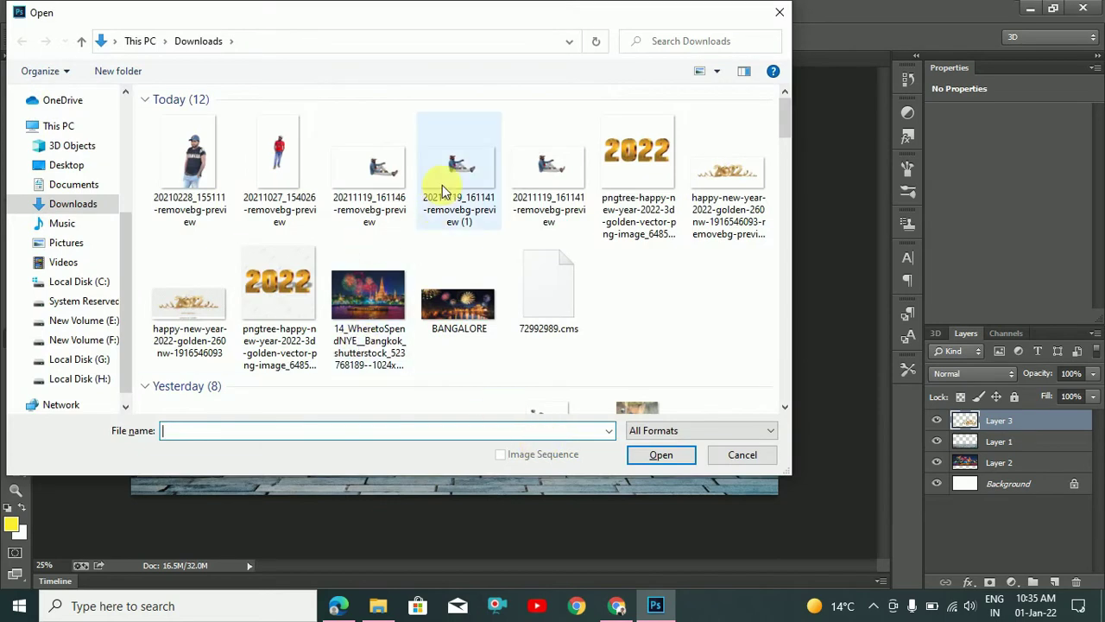
Open the sitting-man PNG and drag it into Untitled-1 with the Move tool
double_click(443, 185)
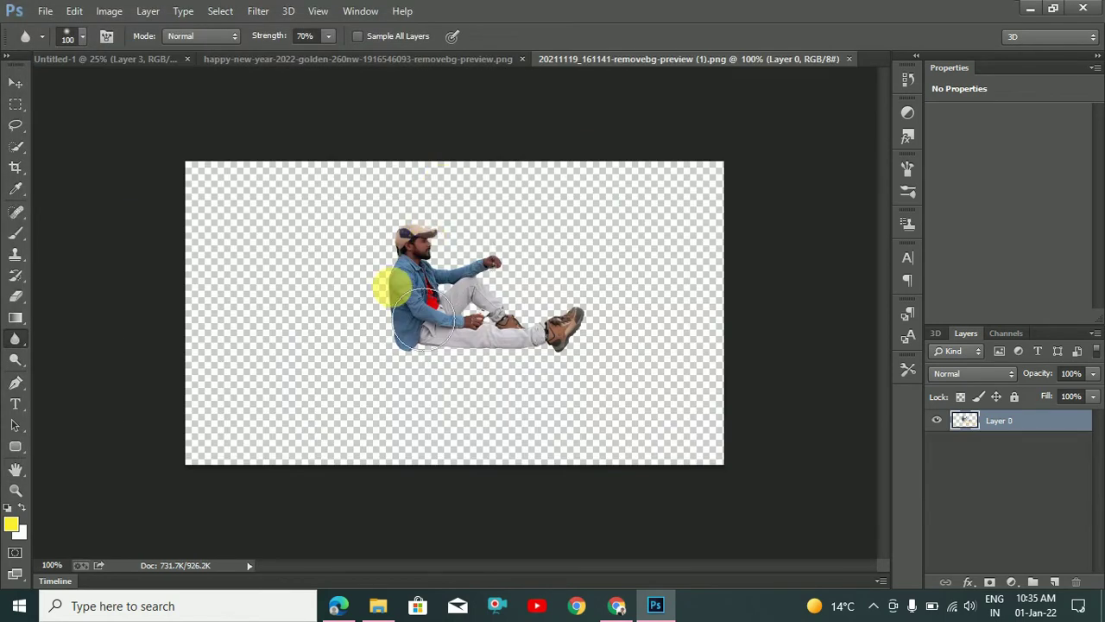
left_click(174, 65)
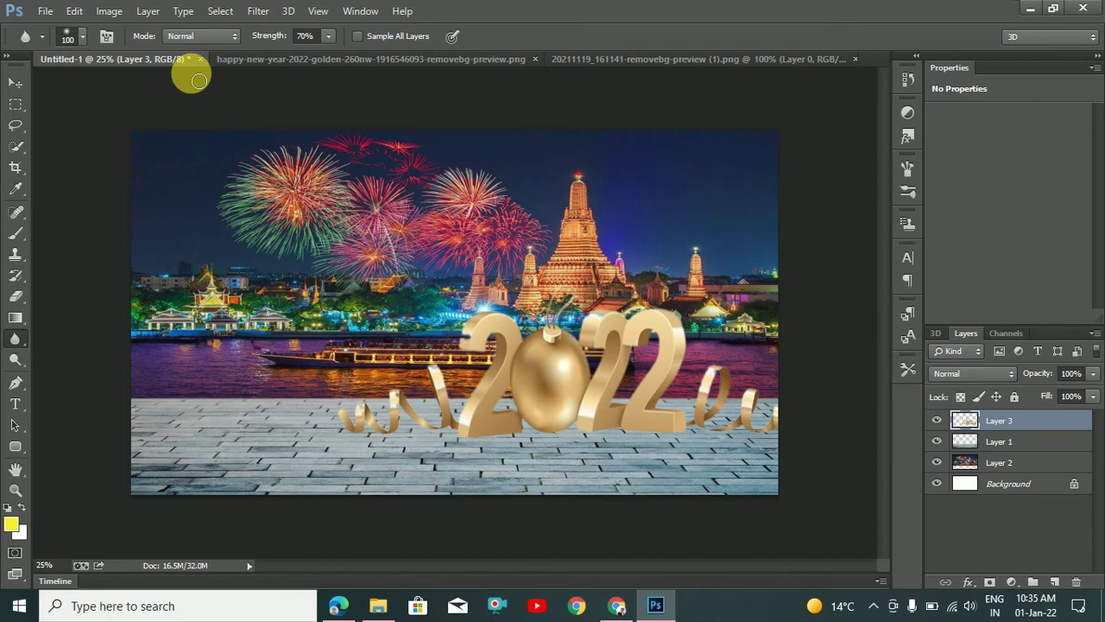
left_click(573, 57)
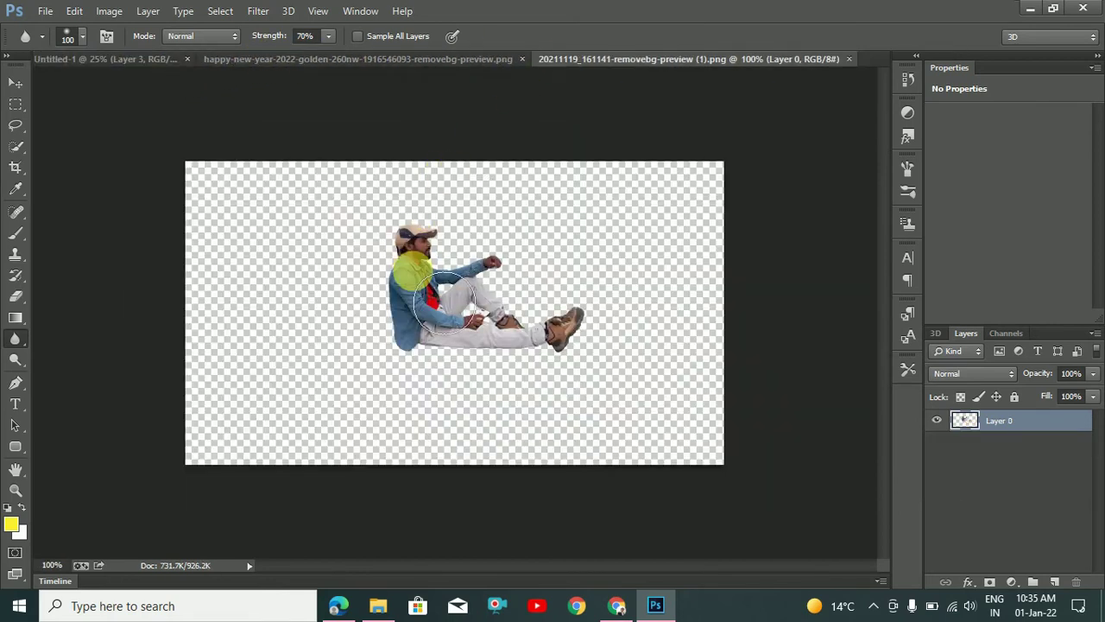
left_click(16, 83)
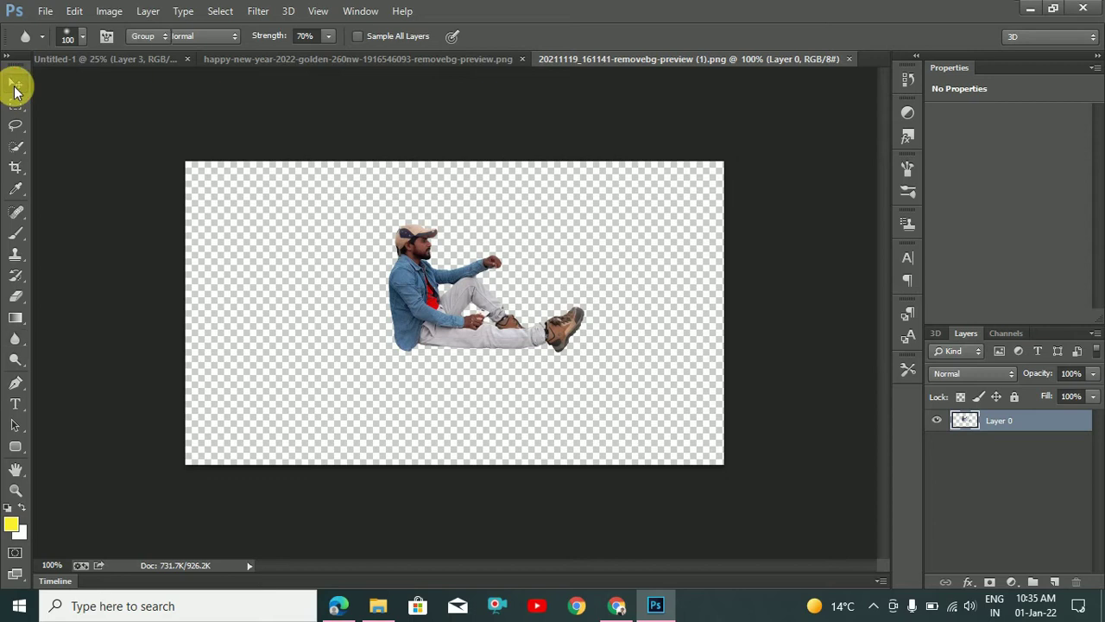
mouse_move(408, 298)
left_mouse_down()
mouse_move(216, 132)
mouse_move(151, 417)
mouse_move(383, 504)
left_mouse_up()
Scale the seated man up and move him toward the lower left
key("ctrl+t")
left_click_drag(234, 448, 246, 355)
left_click_drag(354, 394, 429, 508)
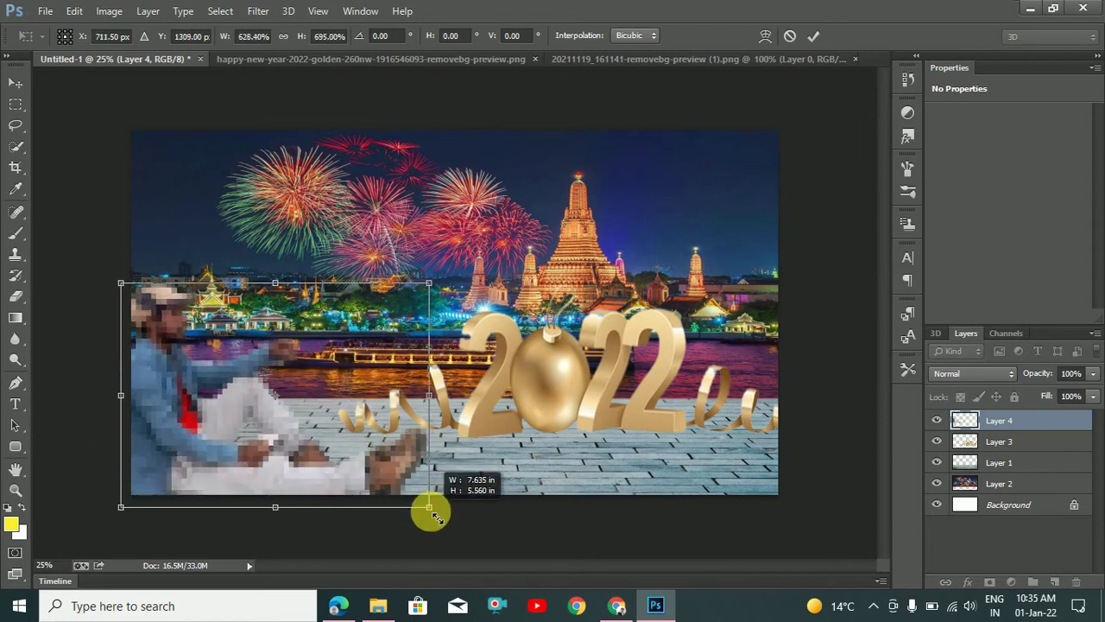
left_click(141, 508, "ctrl")
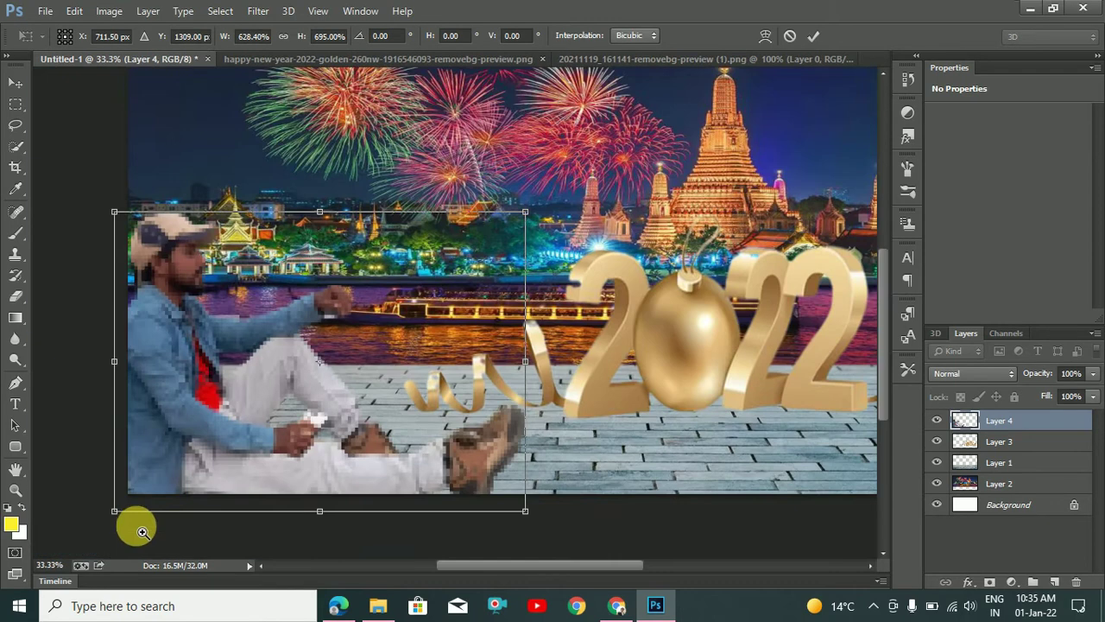
left_click(143, 523, "ctrl")
mouse_move(90, 506)
left_mouse_down()
mouse_move(114, 492)
mouse_move(98, 499)
left_mouse_up()
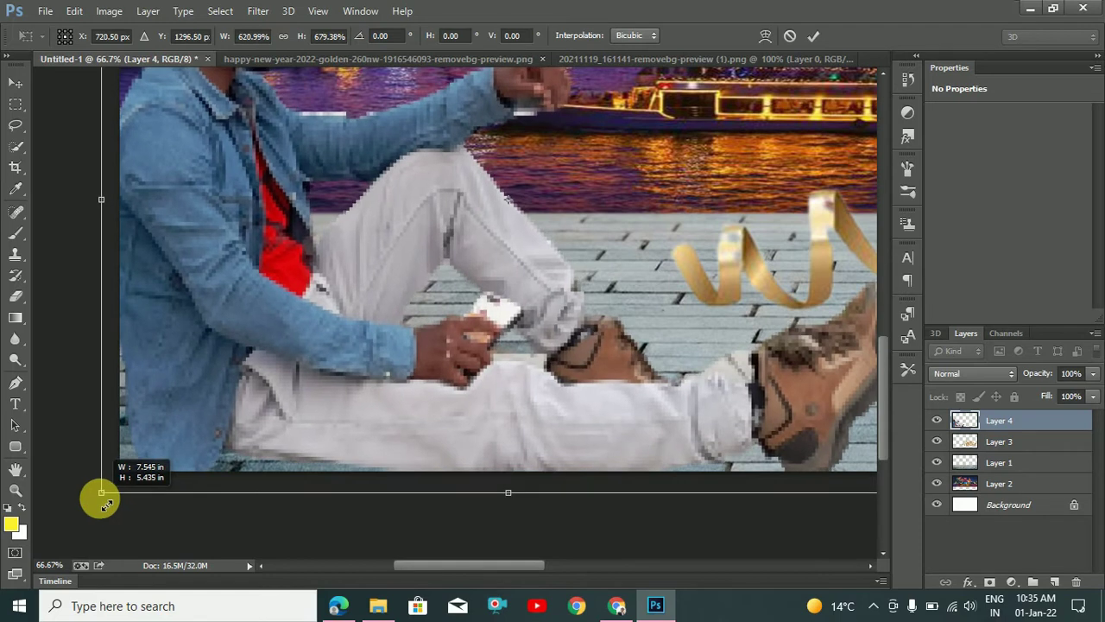
Shrink the man to fit the lower-left walkway and commit the size
scroll(141, 470, "up", 2)
scroll(141, 471, "up", 3)
left_click_drag(101, 360, 118, 382)
scroll(198, 348, "up", 2)
scroll(198, 353, "up", 1)
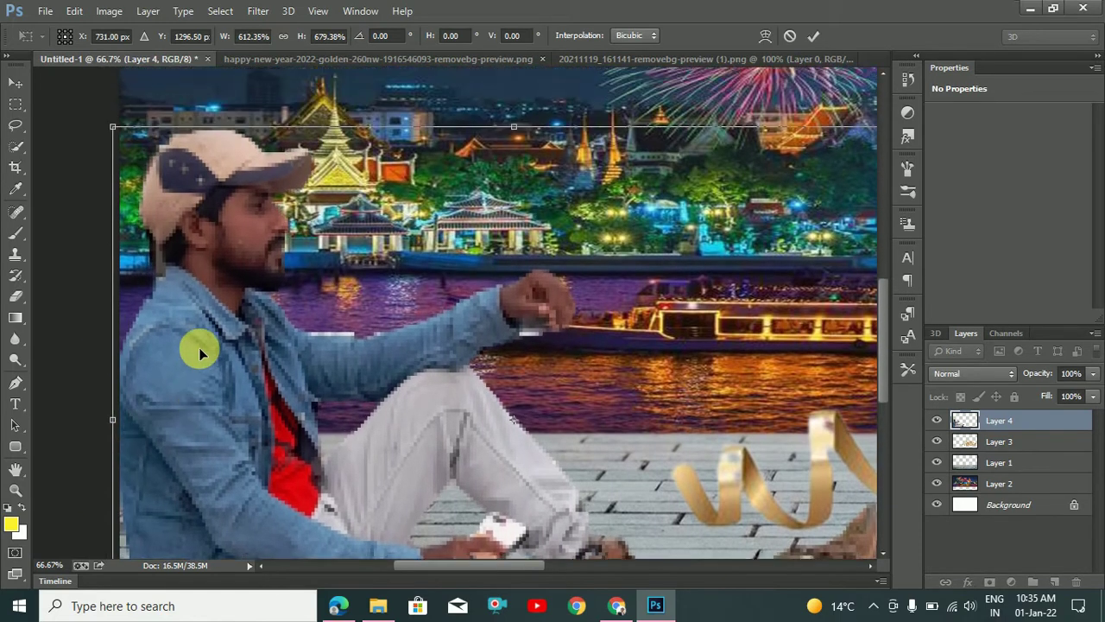
left_click(438, 388)
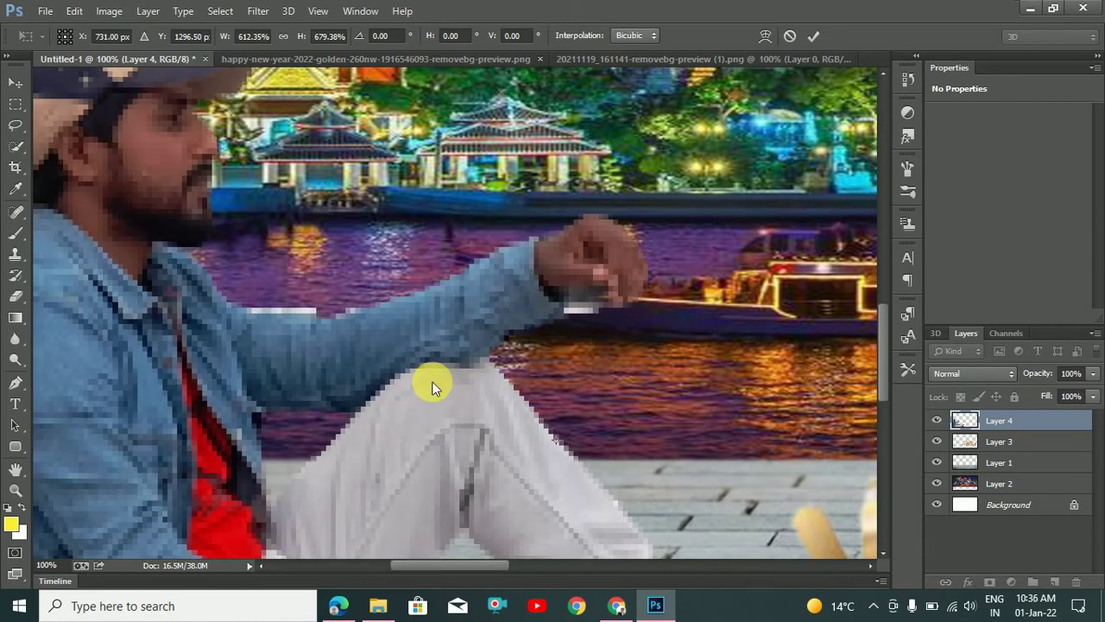
left_click(439, 388, "alt")
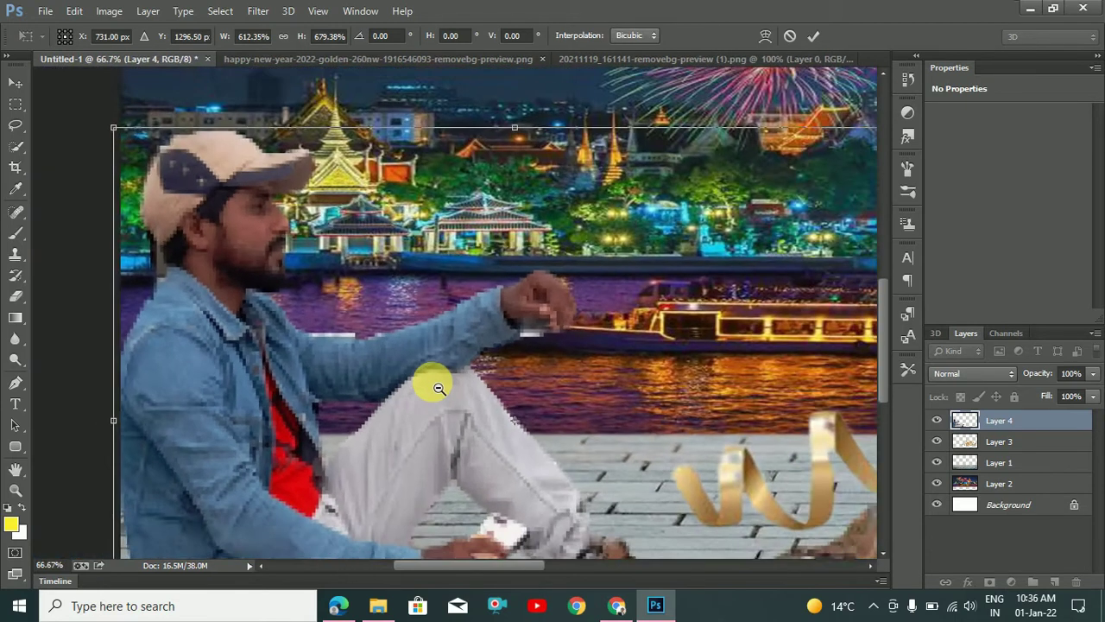
left_click(439, 388, "alt")
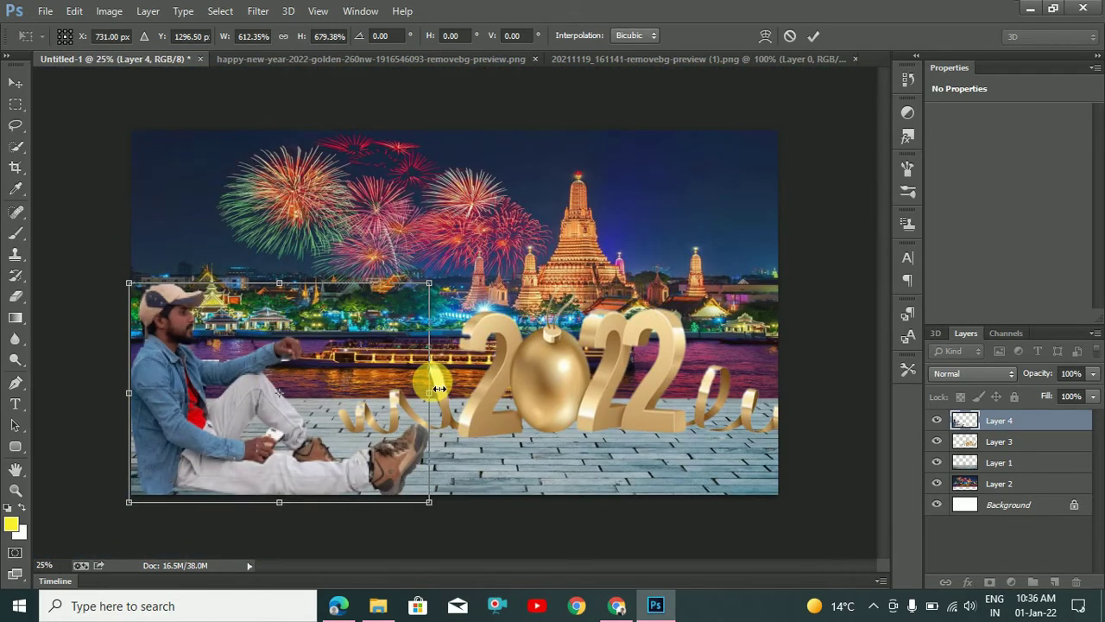
mouse_move(430, 283)
left_mouse_down()
mouse_move(430, 299)
mouse_move(468, 285)
left_mouse_up()
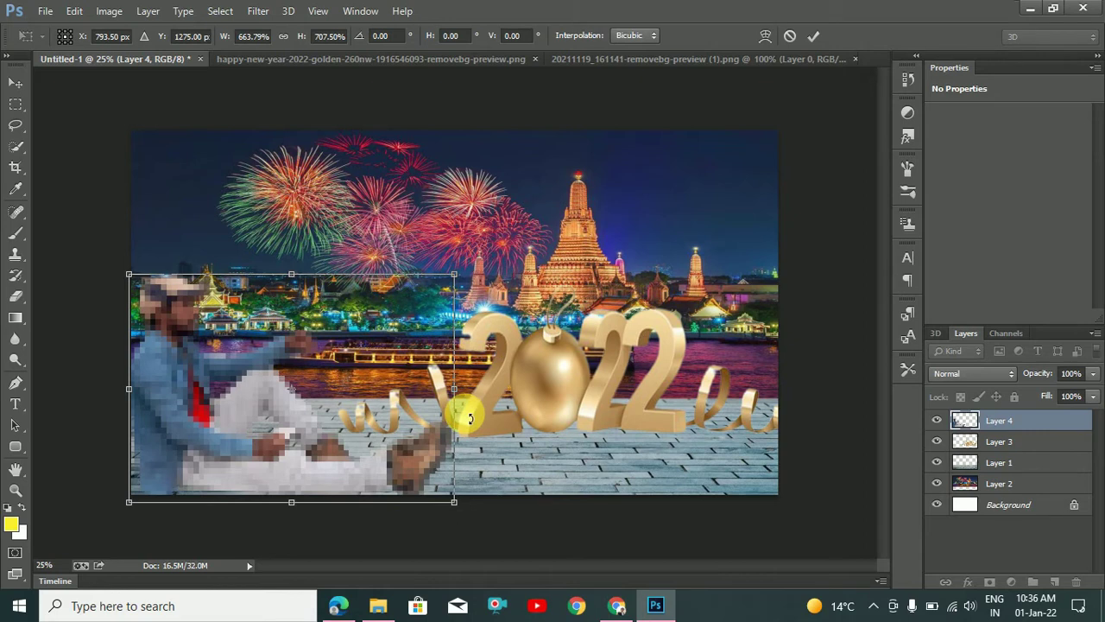
key("Return")
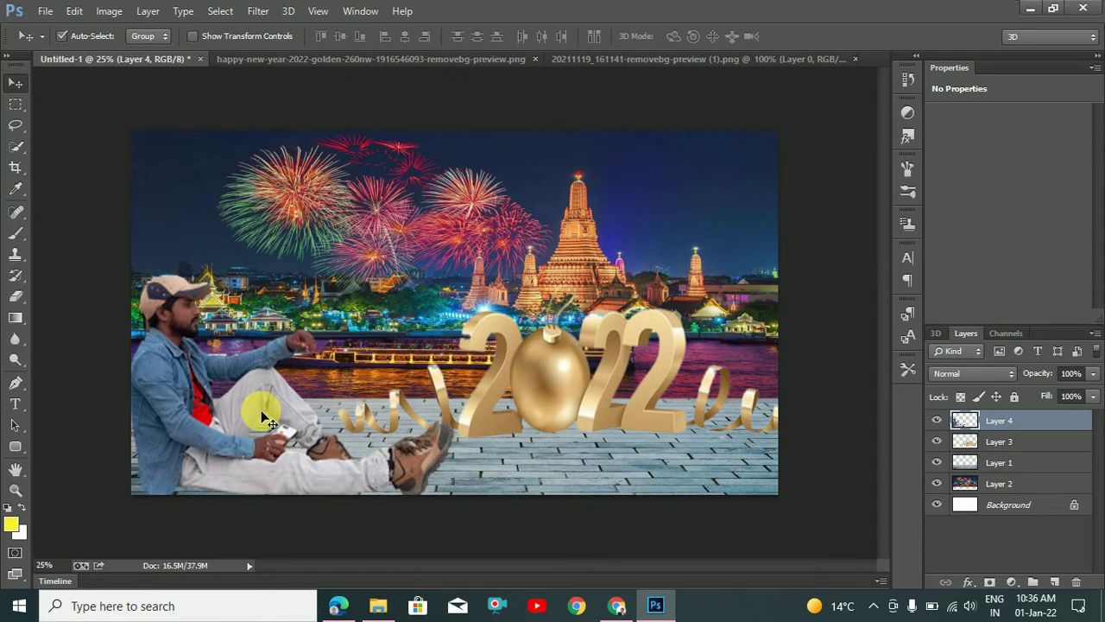
Fine-tune the man's height and width with two small transforms
key("ctrl+t")
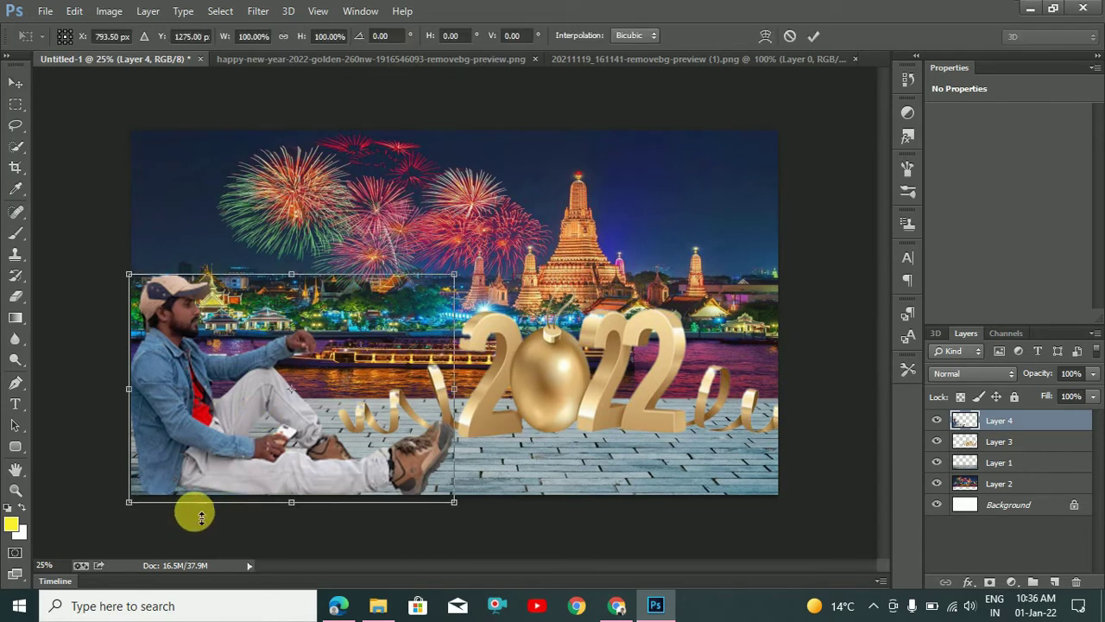
left_click_drag(201, 516, 198, 513)
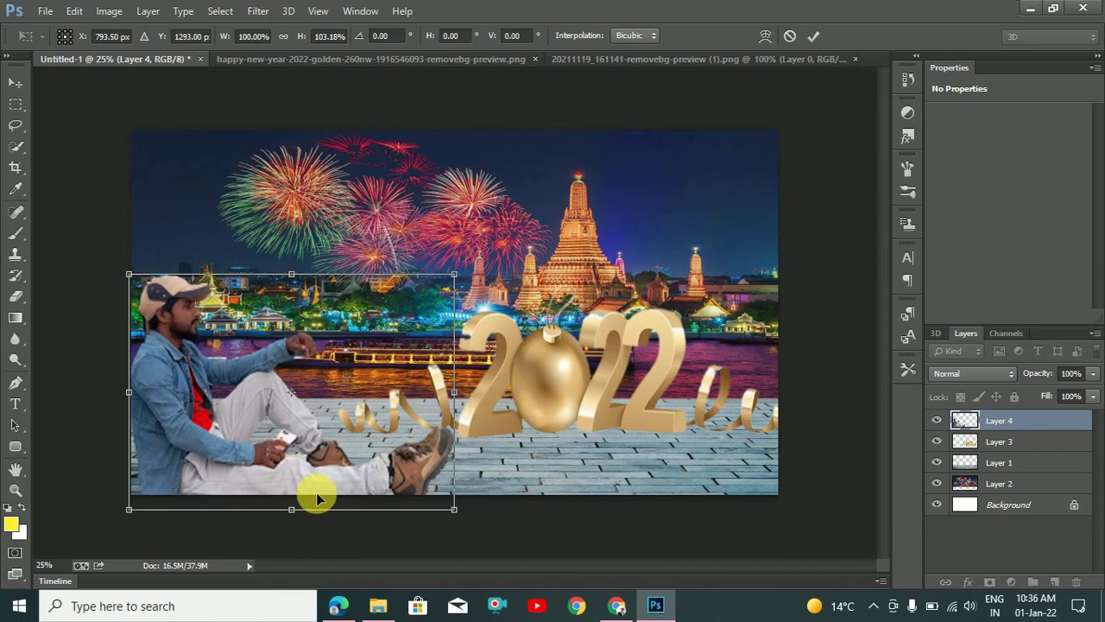
key("Return")
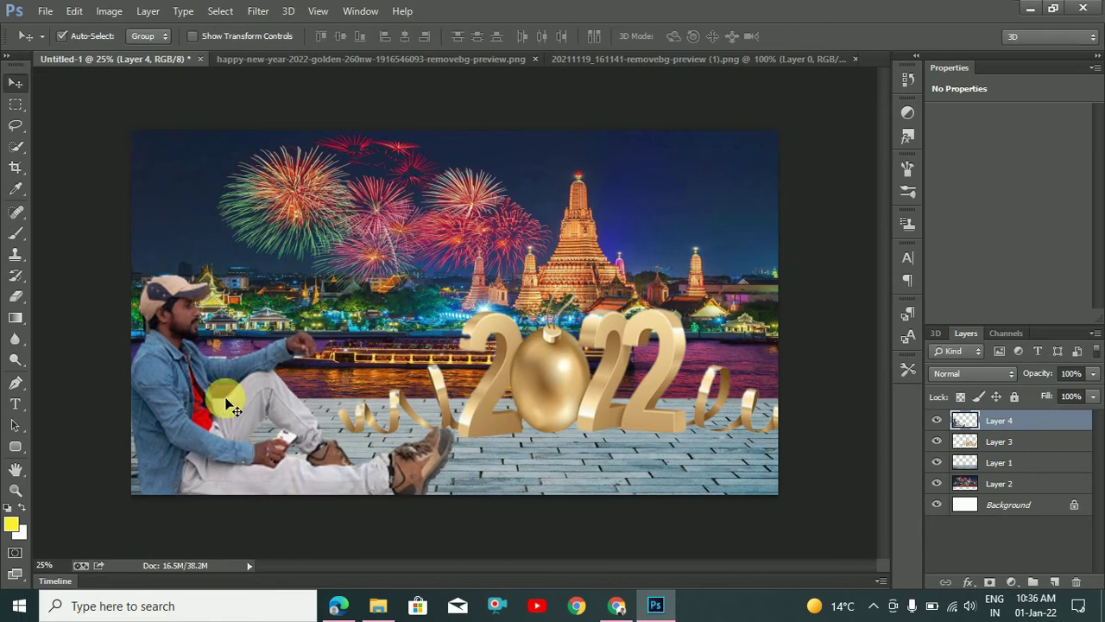
key("ctrl+t")
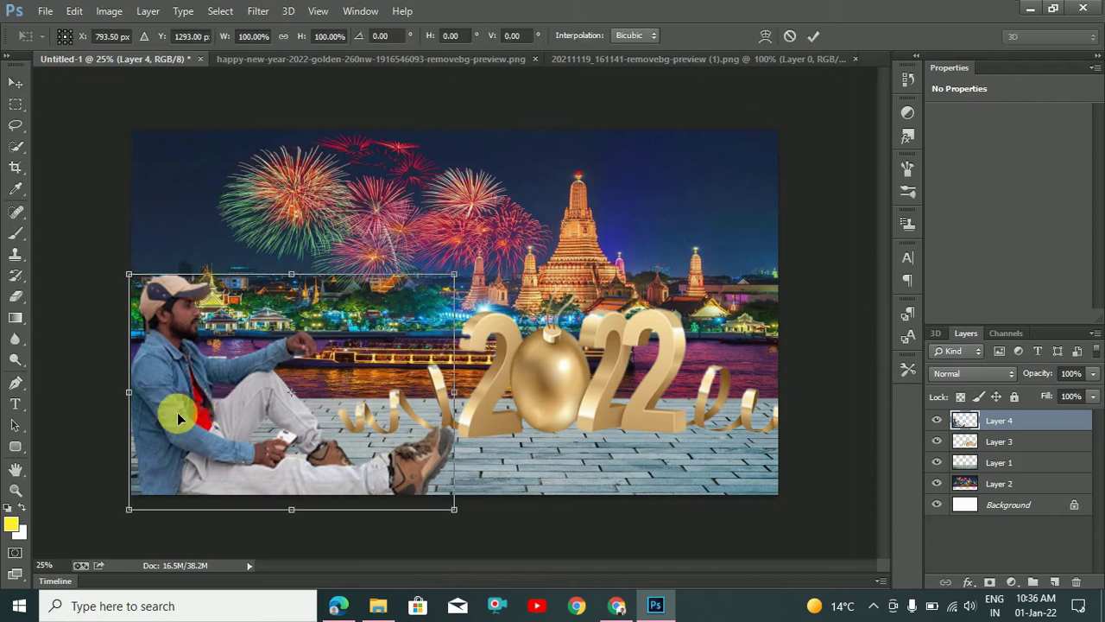
left_click_drag(127, 406, 130, 413)
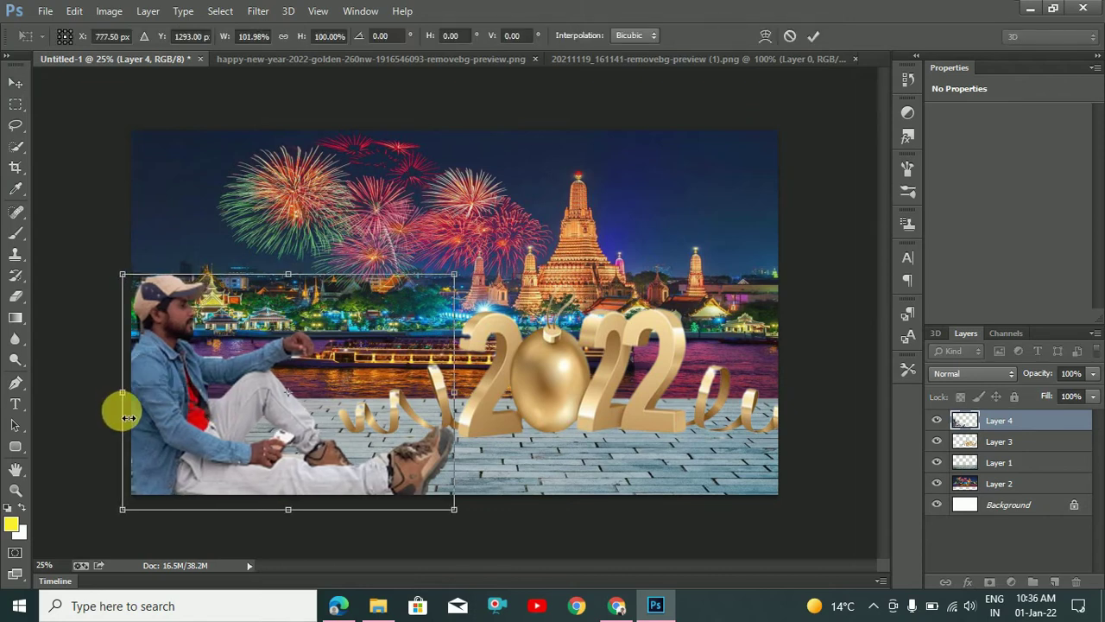
key("Return")
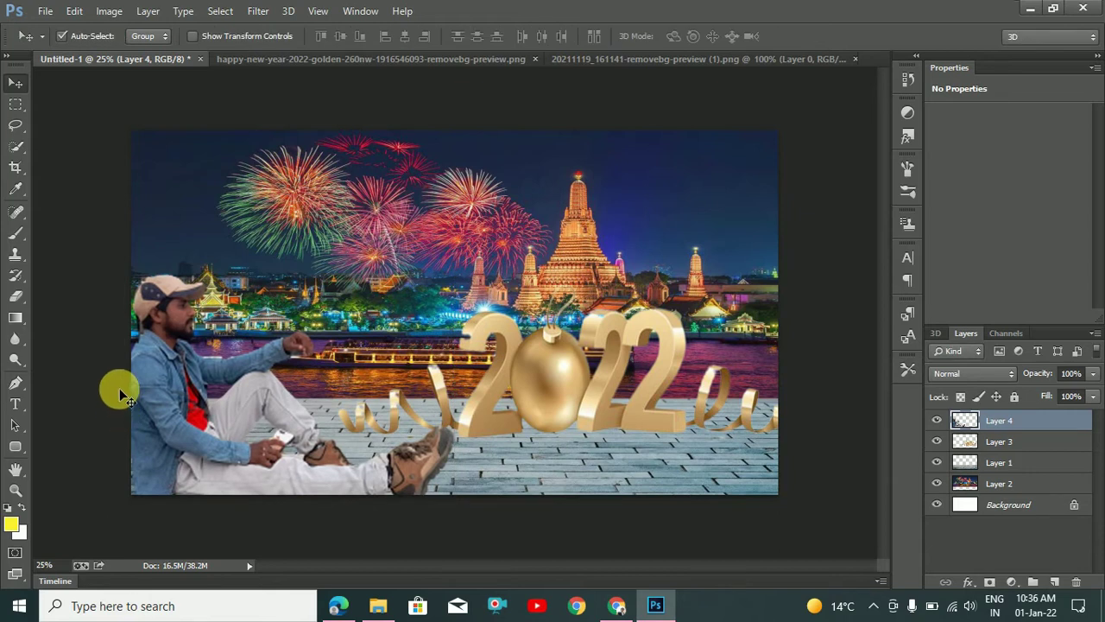
scroll(168, 362, "up", 1)
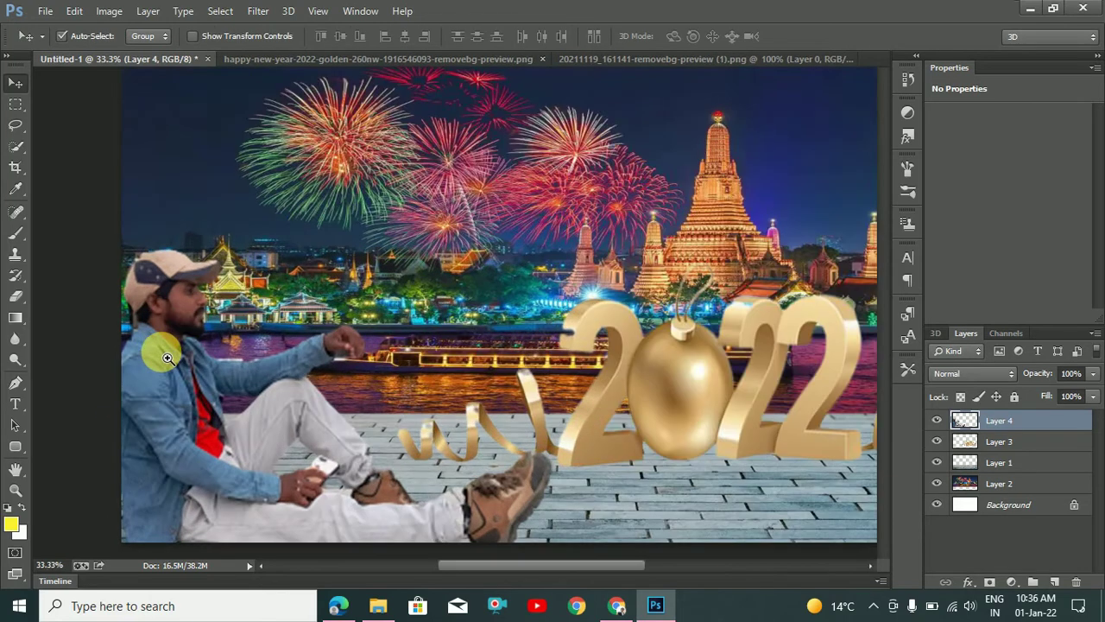
Set Brightness/Contrast on Layer 4 to brightness 24 and contrast 32
scroll(168, 363, "up", 1)
scroll(164, 358, "up", 1)
scroll(161, 351, "up", 1)
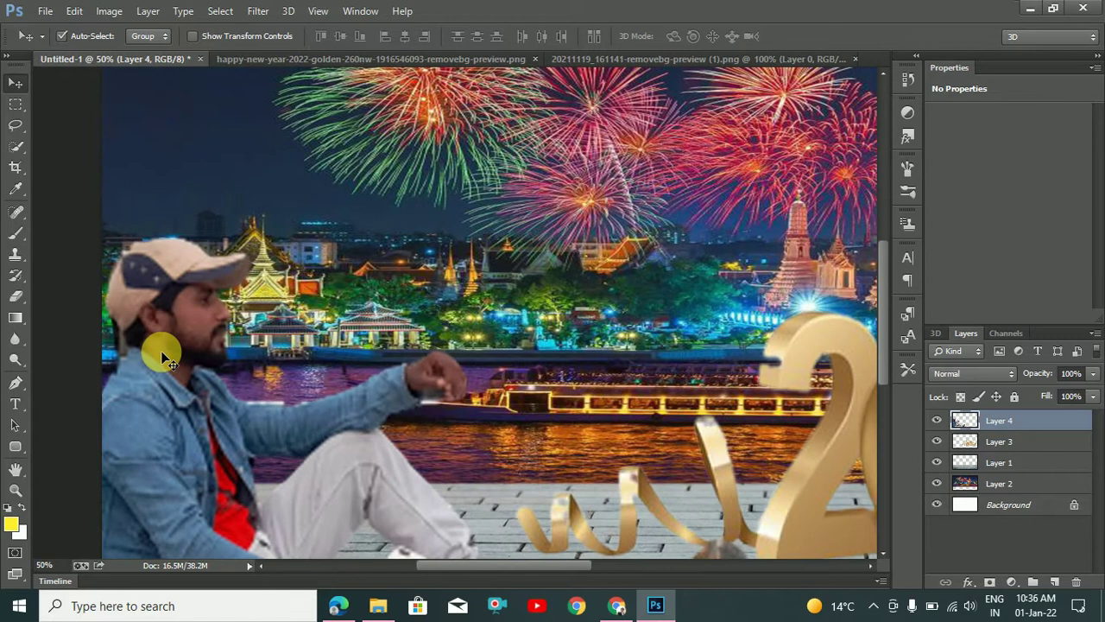
left_click(108, 11)
mouse_move(132, 51)
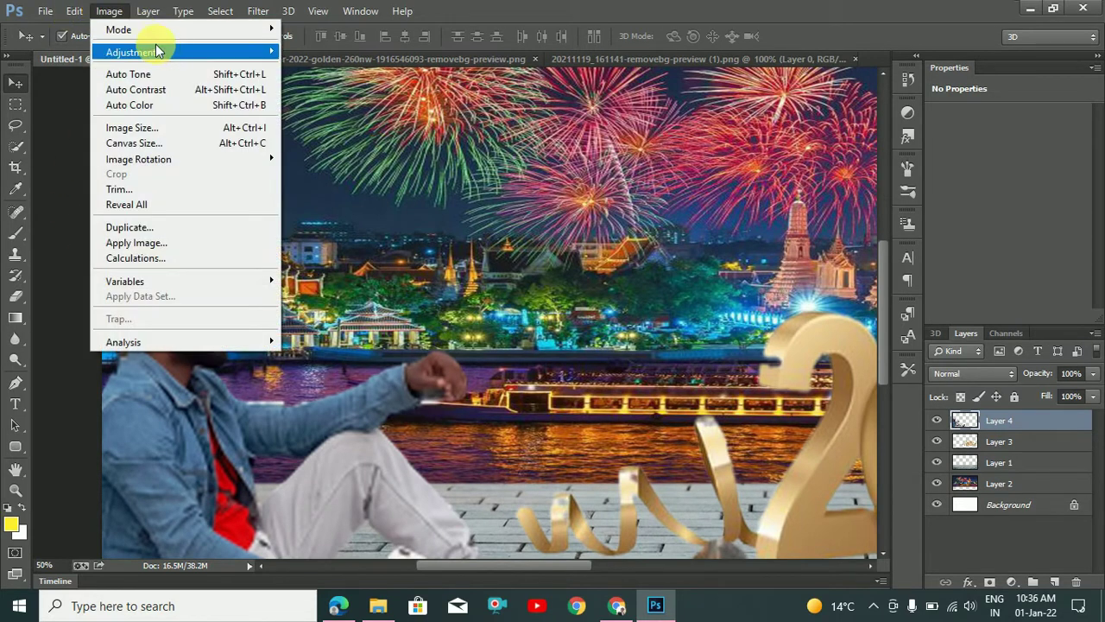
left_click(345, 52)
left_click_drag(861, 145, 882, 184)
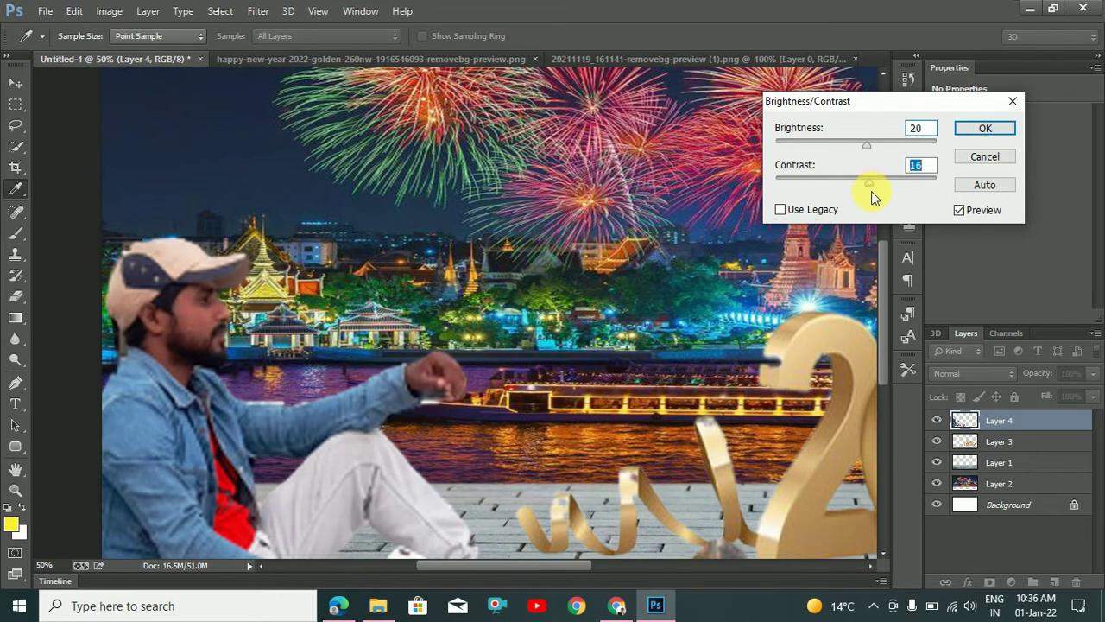
left_click_drag(867, 144, 871, 147)
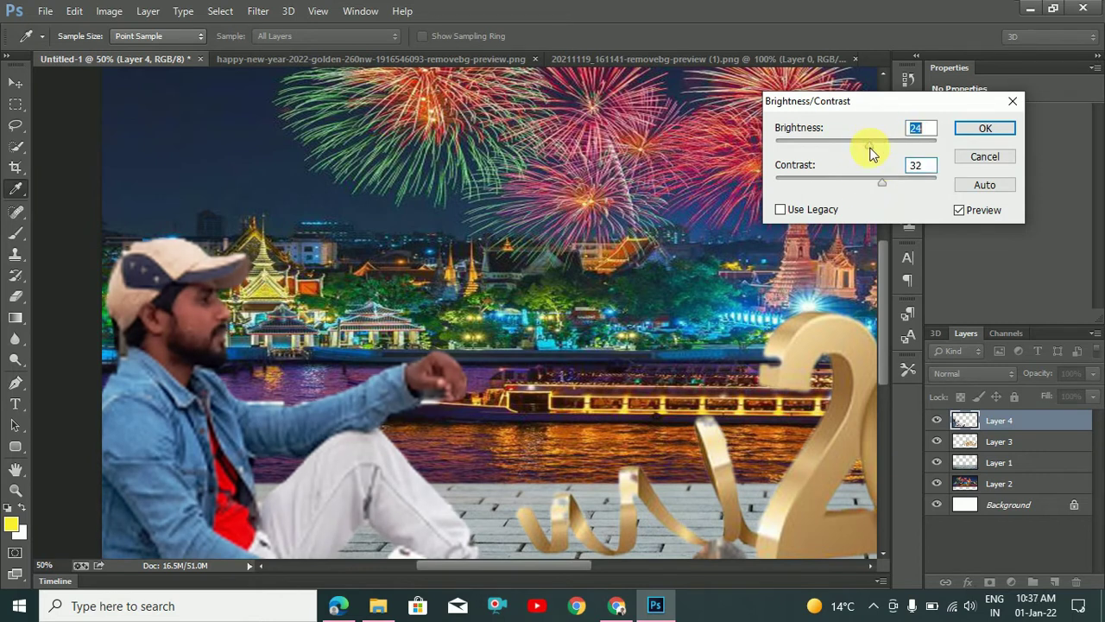
left_click(979, 131)
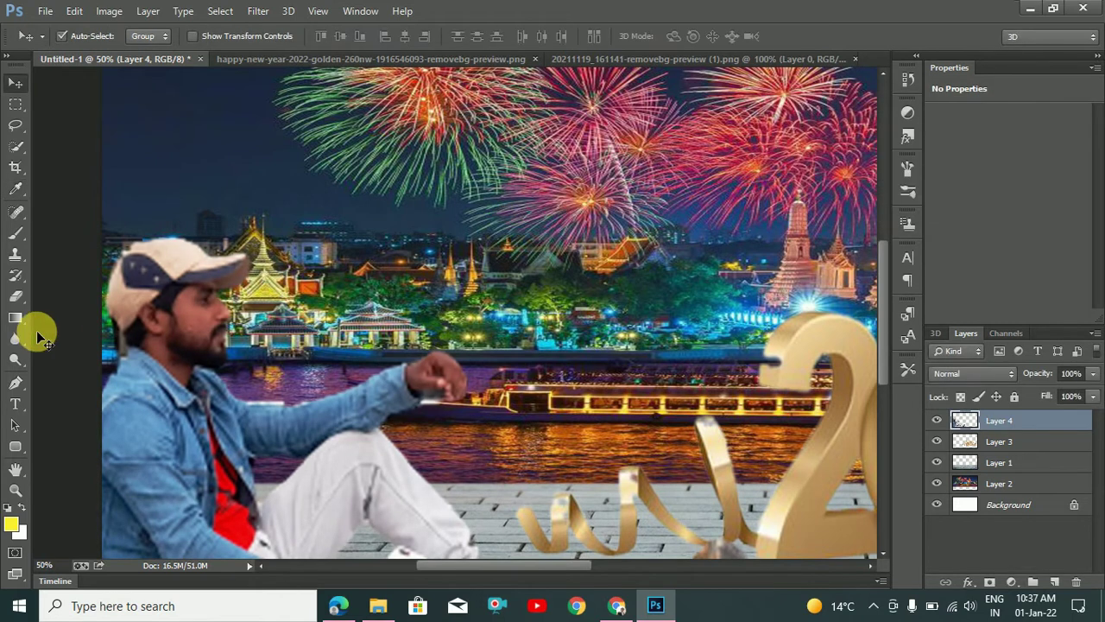
left_click(13, 366)
Dodge the seated man's face and phone hand with a 90 px brush
left_click_drag(186, 311, 210, 337)
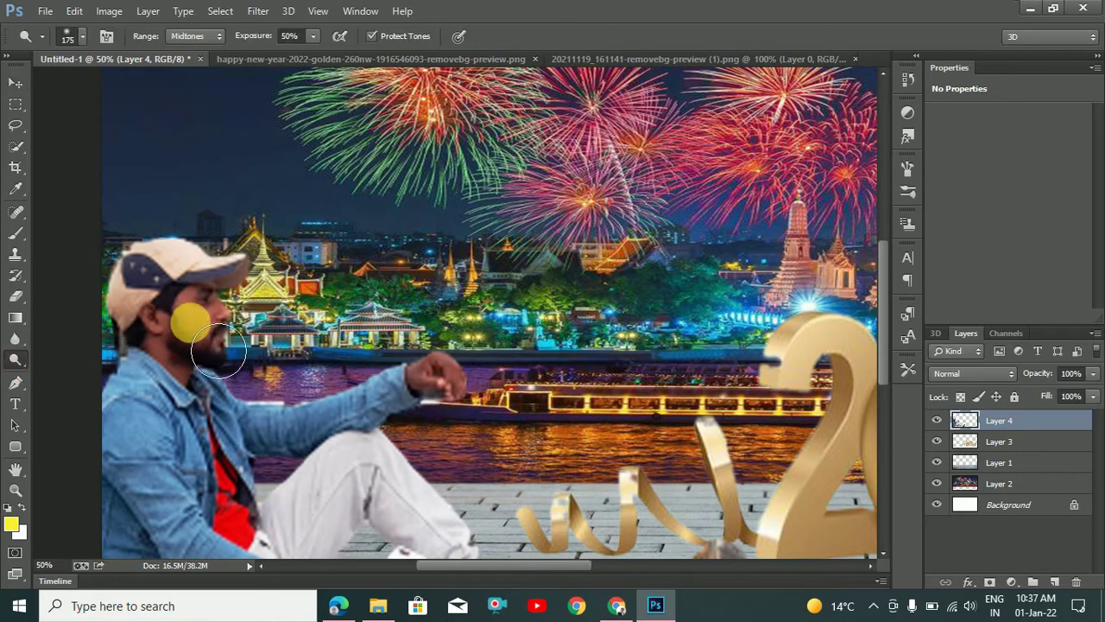
key("bracketleft")
key("bracketleft")
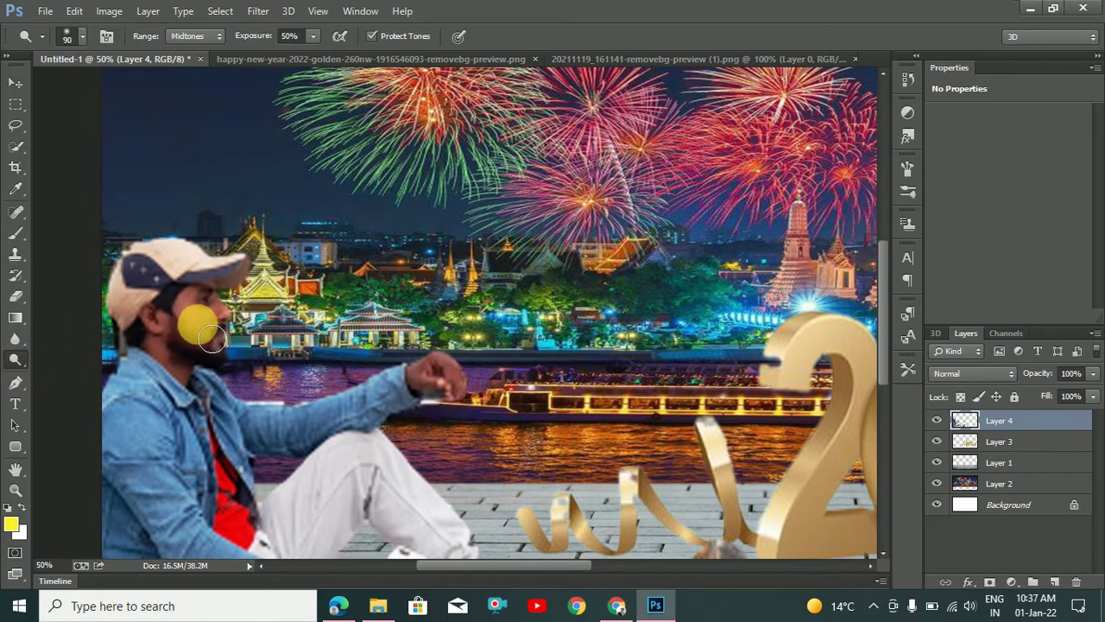
mouse_move(221, 328)
left_mouse_down()
mouse_move(207, 335)
mouse_move(228, 323)
mouse_move(248, 388)
mouse_move(240, 365)
left_mouse_up()
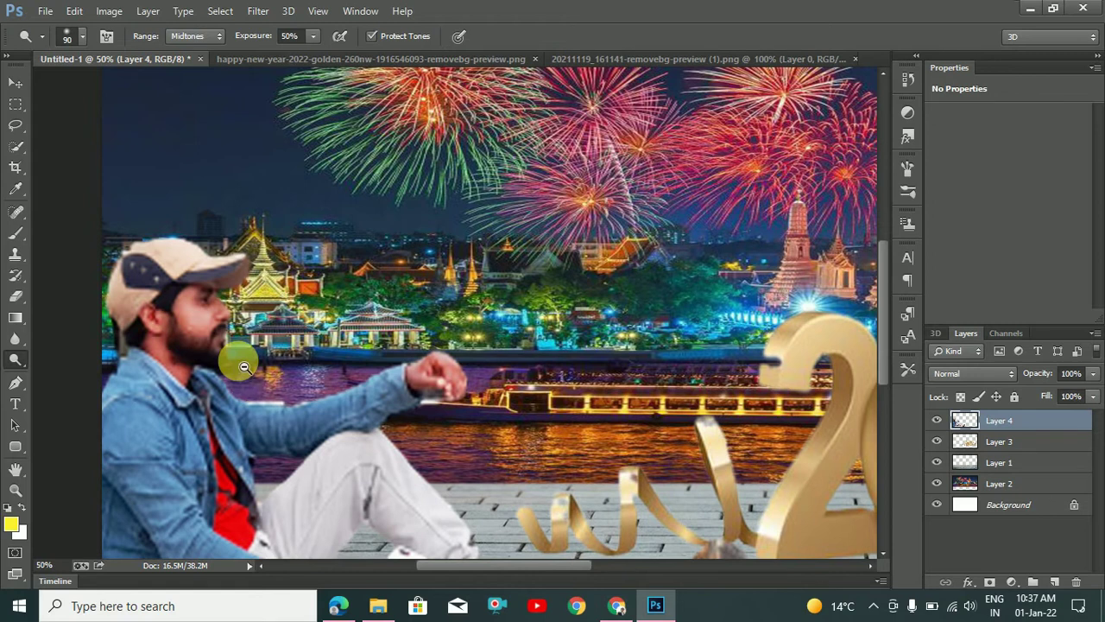
left_click(245, 366, "alt")
mouse_move(259, 443)
left_mouse_down()
mouse_move(282, 467)
mouse_move(283, 444)
mouse_move(281, 456)
left_mouse_up()
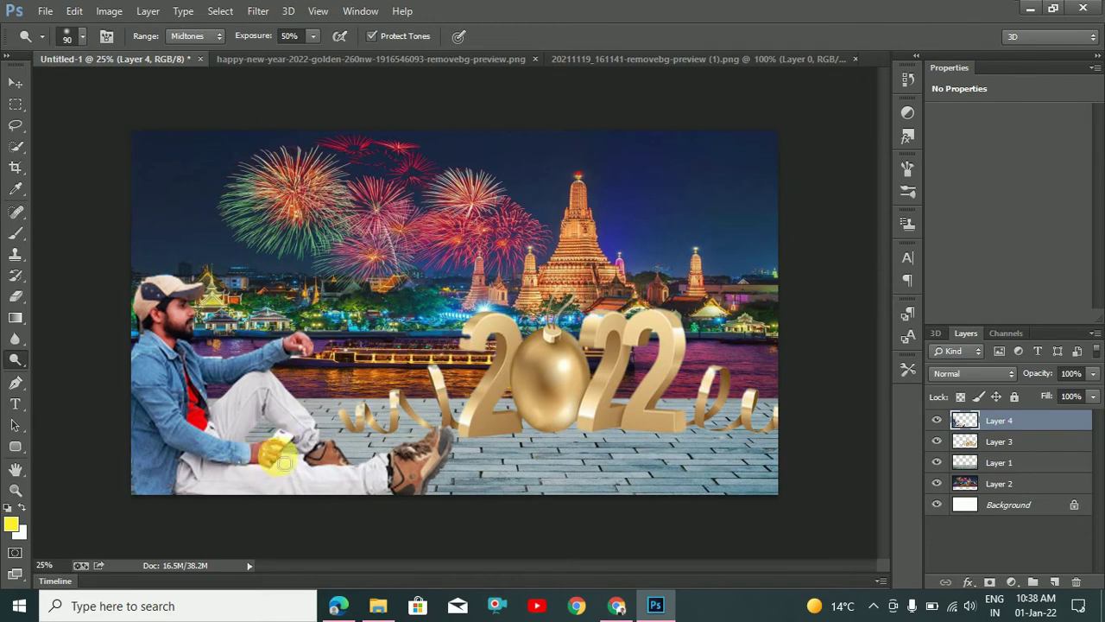
left_click_drag(285, 464, 426, 433)
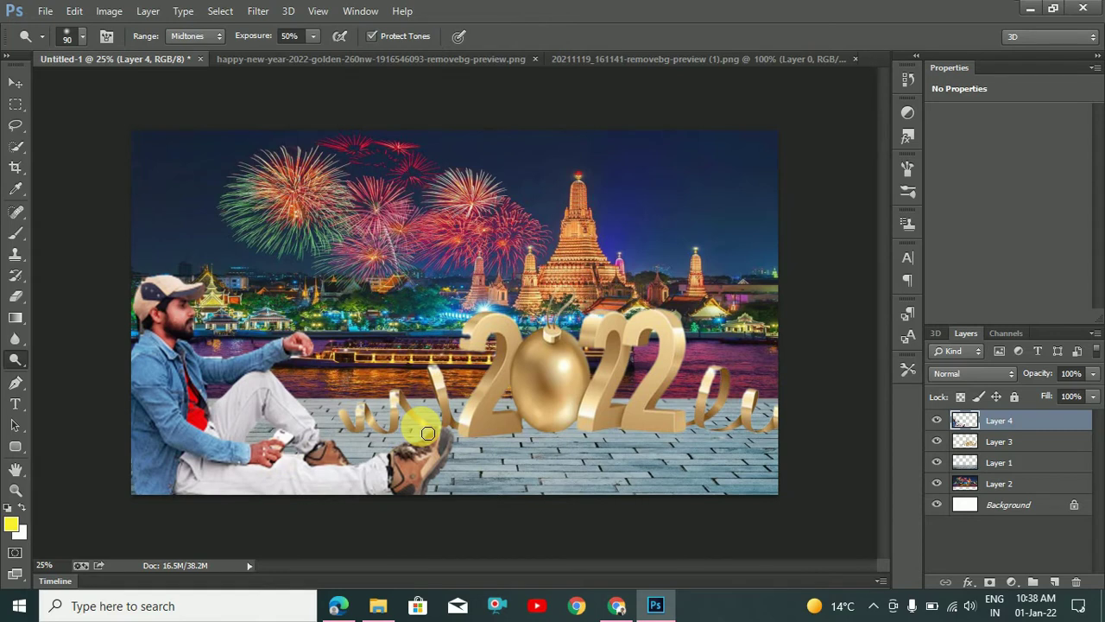
key("ctrl+o")
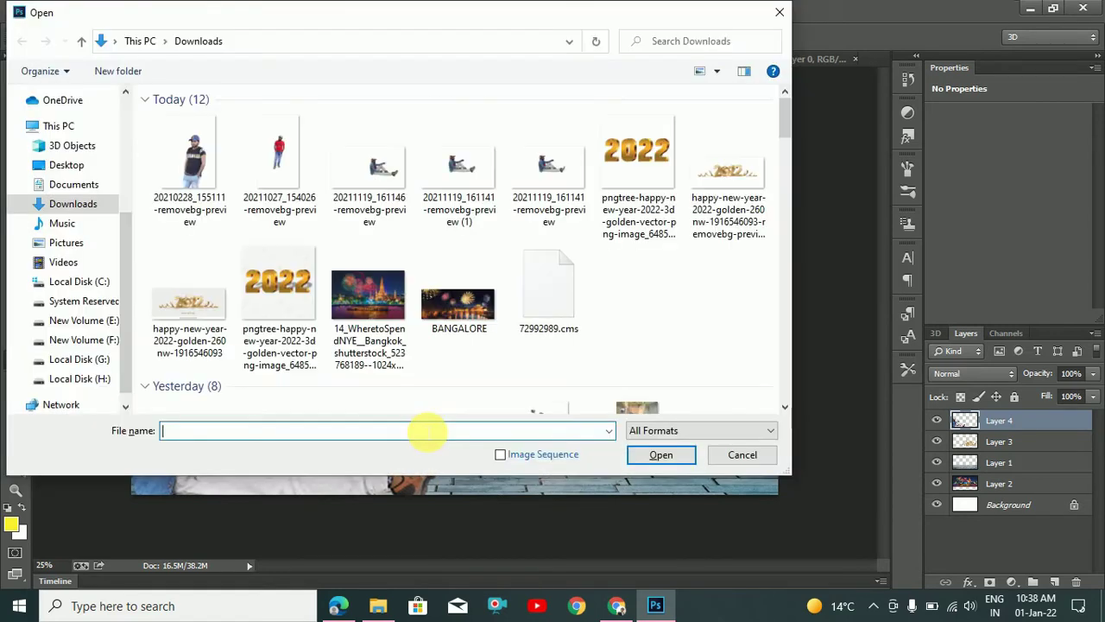
Open the scribble Happy New Year PNG and drag it into the composite near the temple
left_click_drag(785, 117, 790, 182)
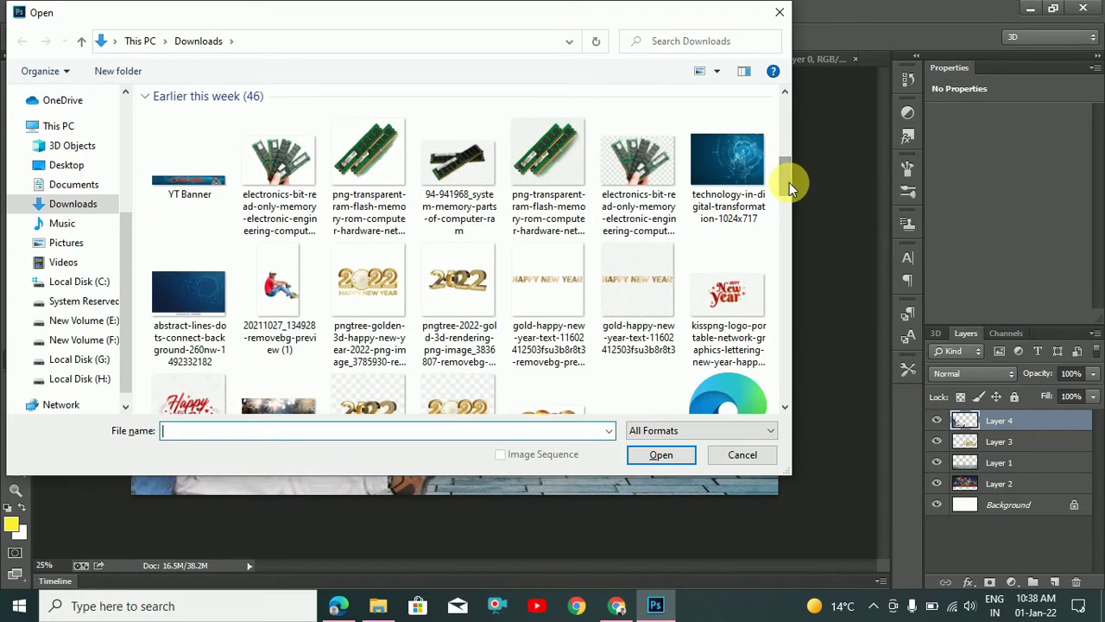
mouse_move(727, 296)
left_click_drag(784, 192, 784, 210)
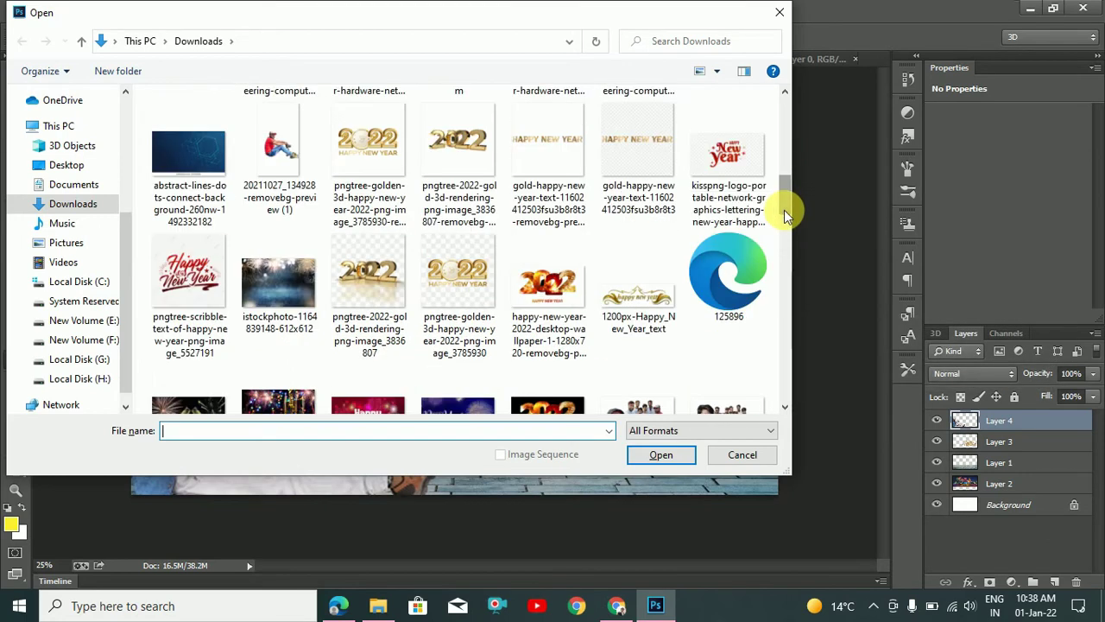
scroll(369, 333, "up", 5)
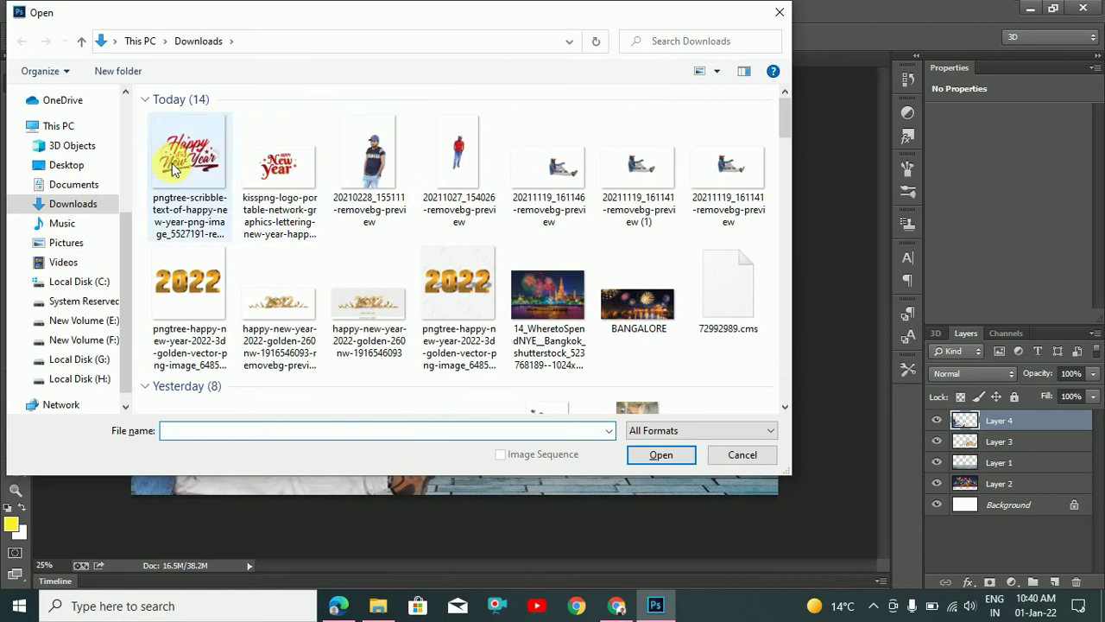
double_click(171, 162)
mouse_move(388, 279)
left_mouse_down()
mouse_move(272, 139)
mouse_move(604, 194)
mouse_move(607, 216)
left_mouse_up()
key("ctrl+t")
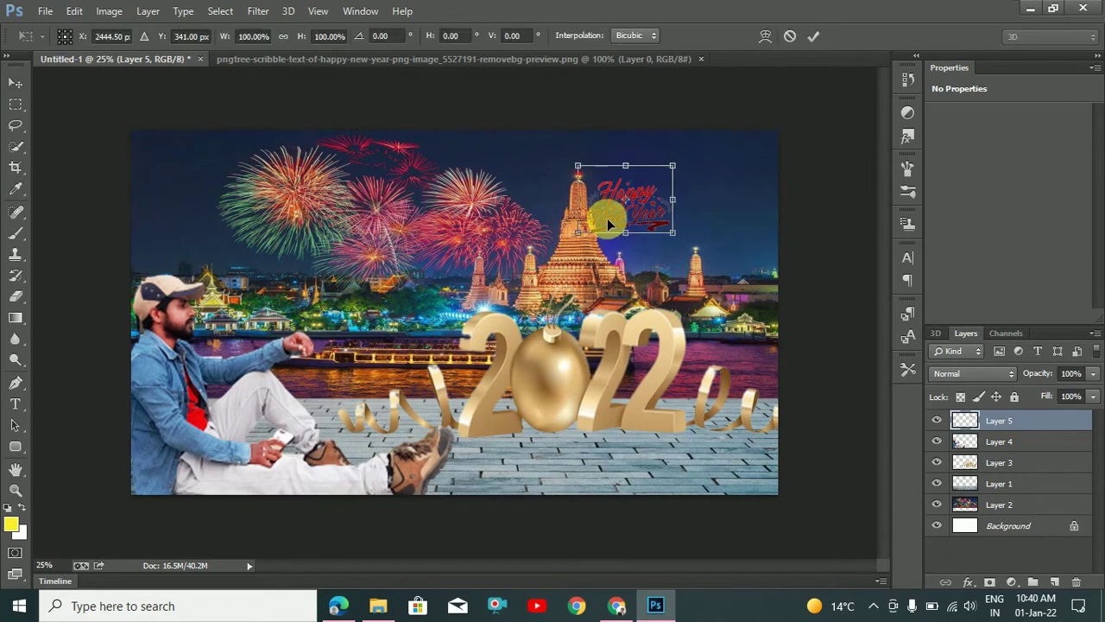
Scale the red Happy New Year script to about 207% and fit it into the upper-right sky
mouse_move(678, 234)
left_mouse_down()
mouse_move(781, 304)
mouse_move(733, 279)
mouse_move(723, 227)
left_mouse_up()
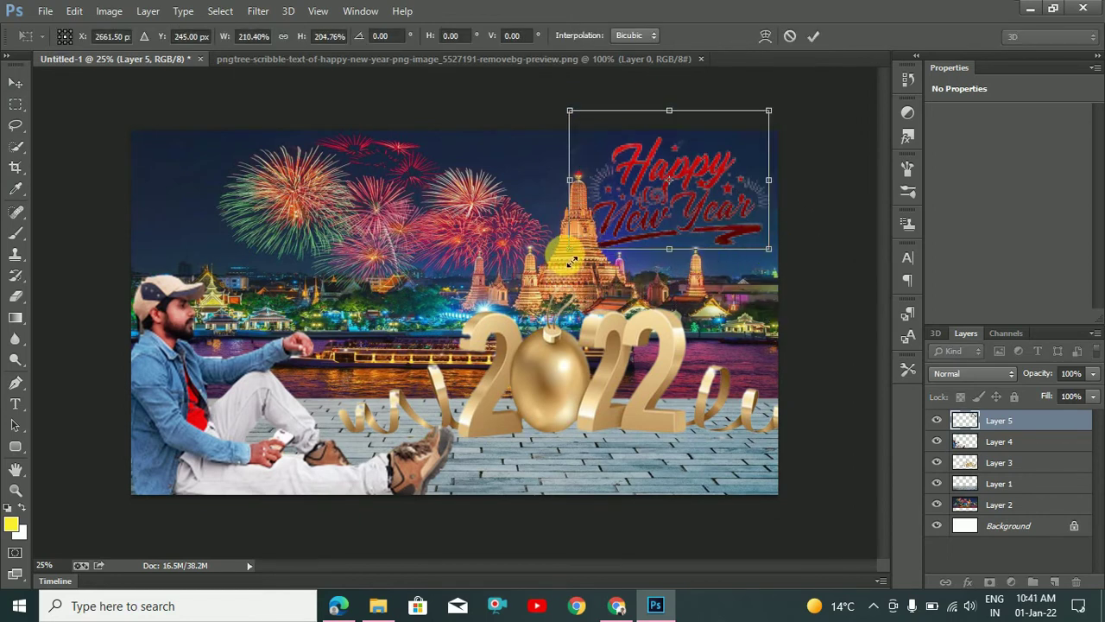
left_click_drag(570, 249, 589, 248)
left_click_drag(775, 257, 787, 272)
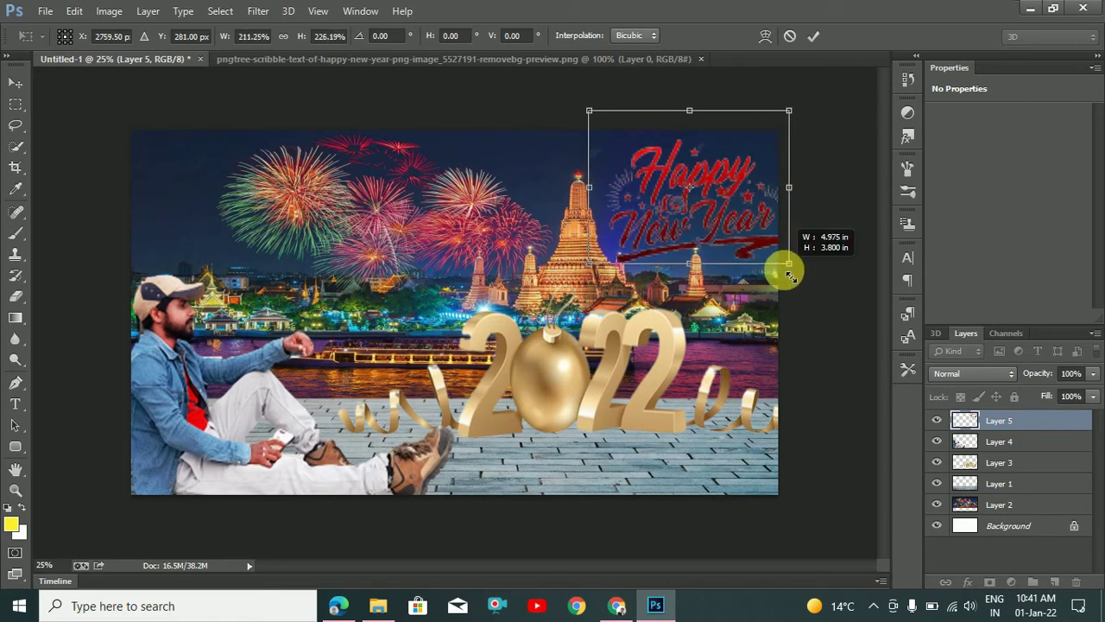
left_click_drag(589, 287, 579, 285)
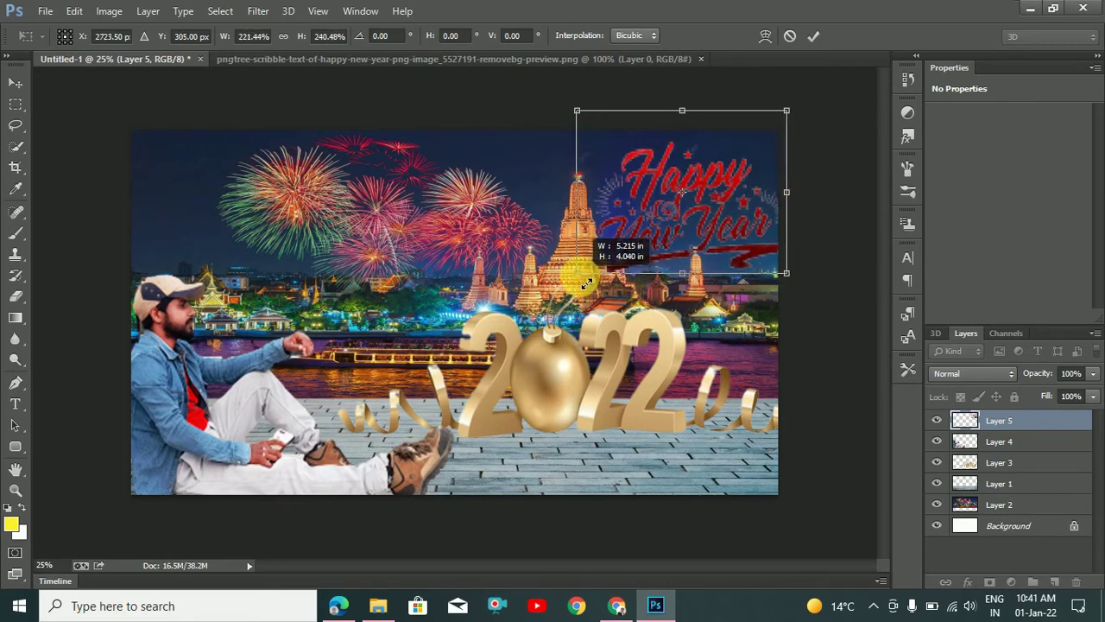
left_click_drag(652, 265, 652, 256)
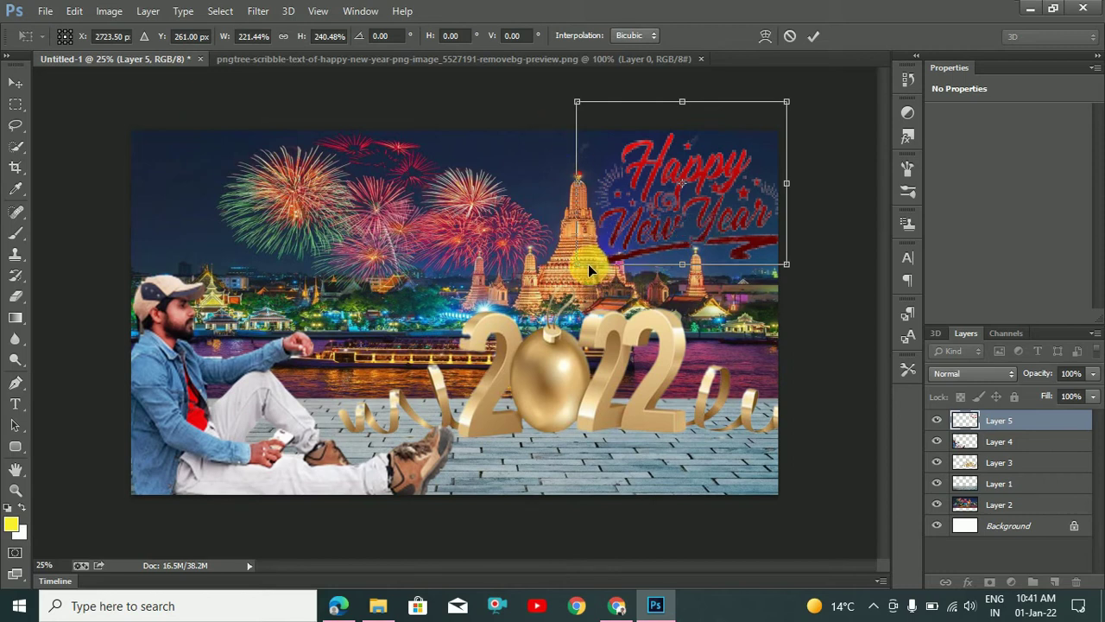
left_click_drag(588, 273, 593, 266)
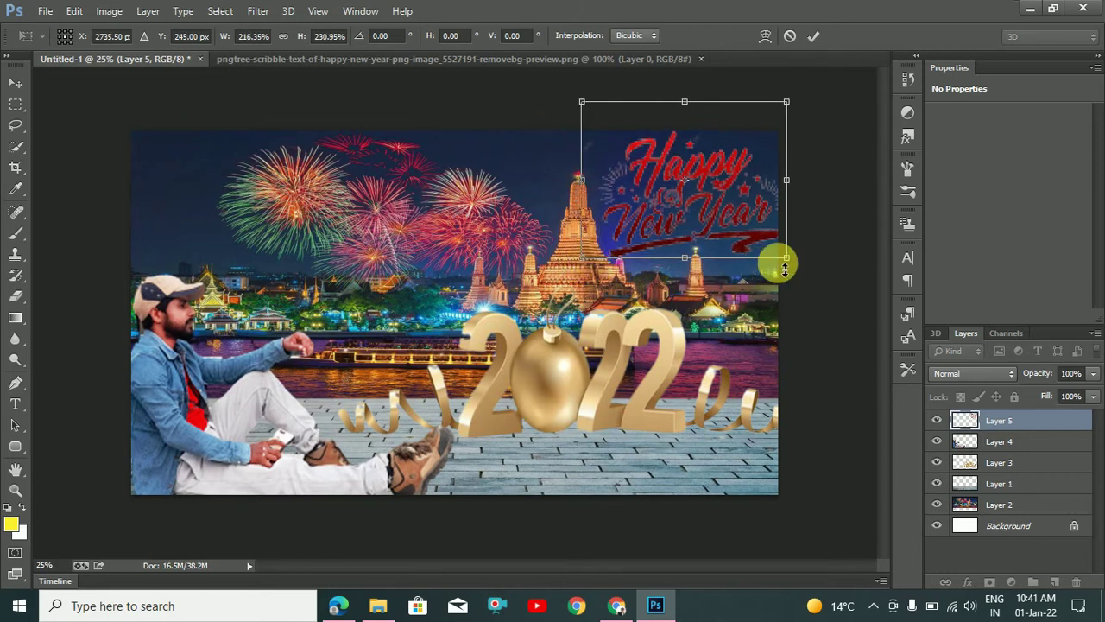
left_click_drag(790, 268, 779, 259)
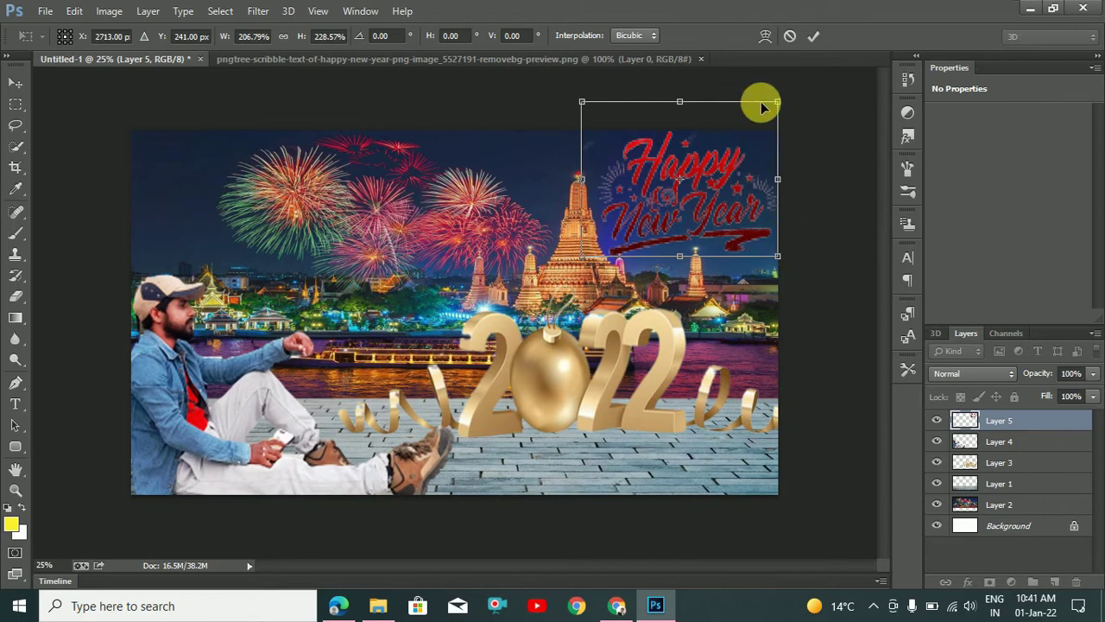
left_click_drag(773, 105, 774, 113)
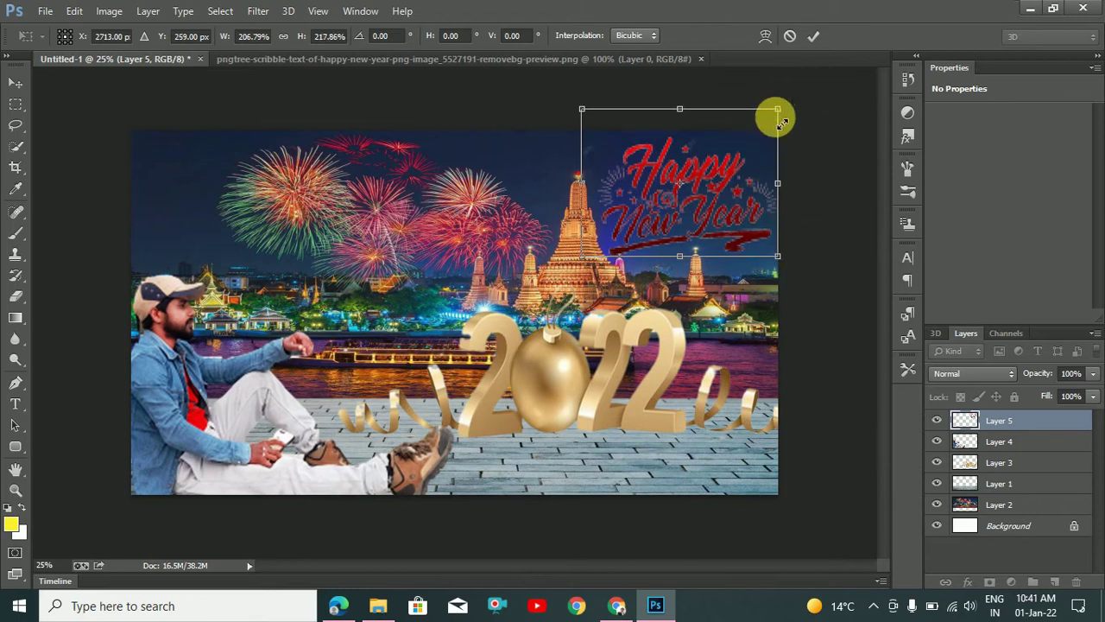
key("Return")
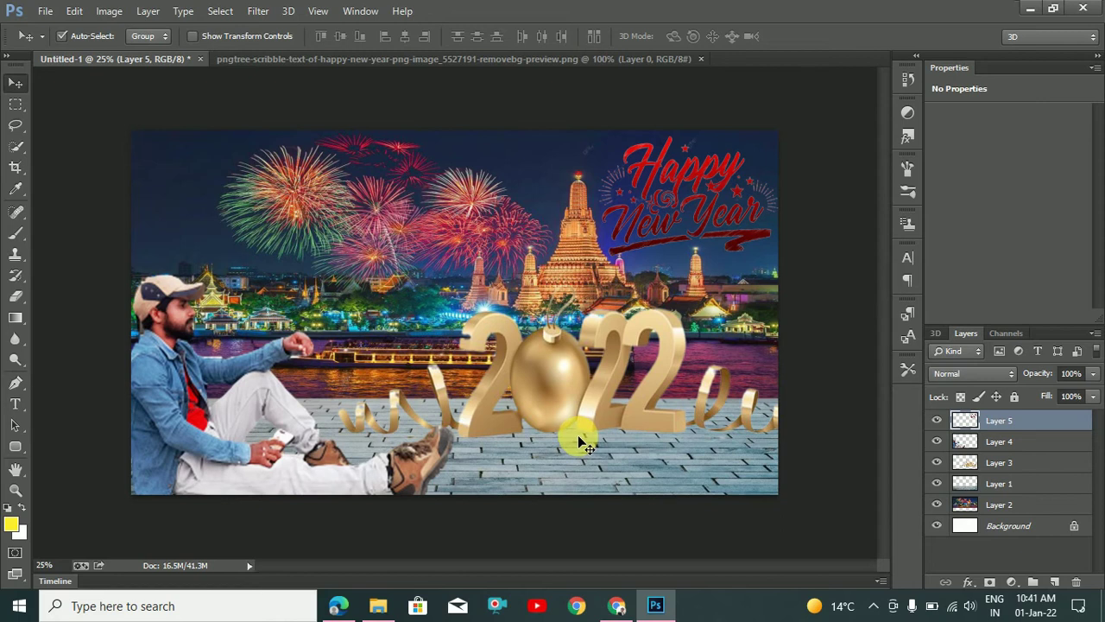
Select the golden 2022 layer, nudge it, and Alt-drag a slightly offset duplicate
left_click(993, 463)
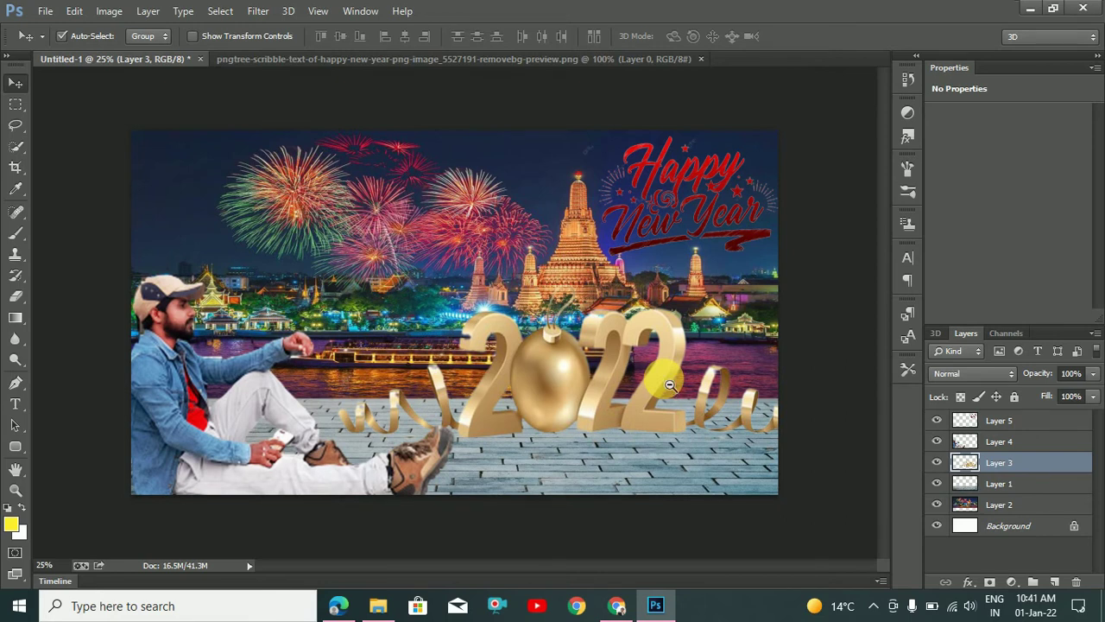
key("ctrl+minus")
key("ctrl+plus")
left_click_drag(665, 382, 670, 387)
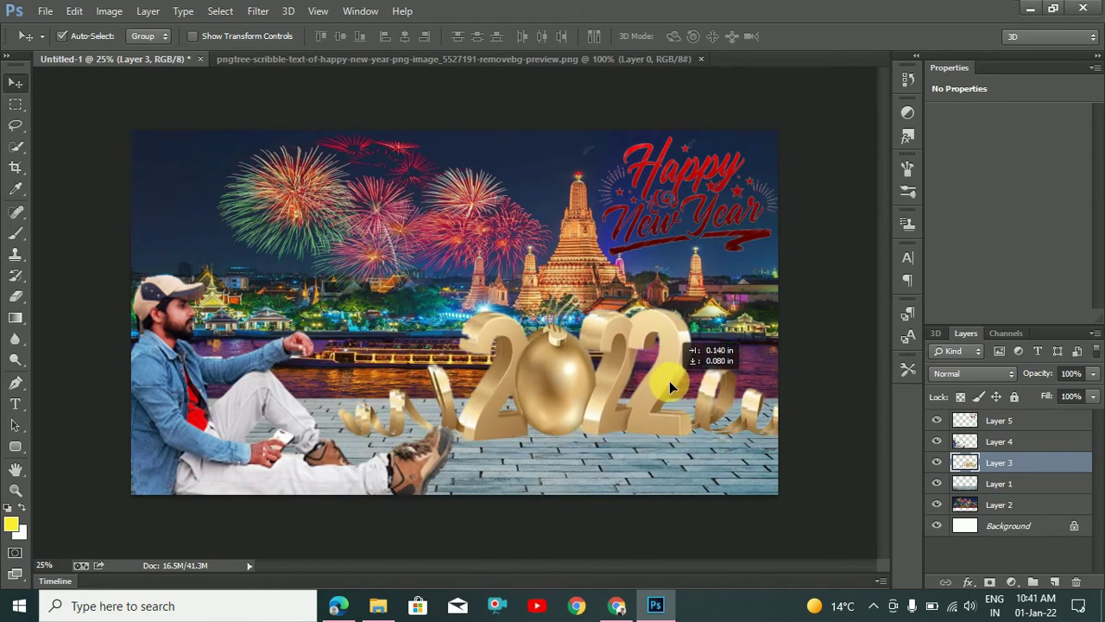
left_click_drag(669, 381, 695, 419)
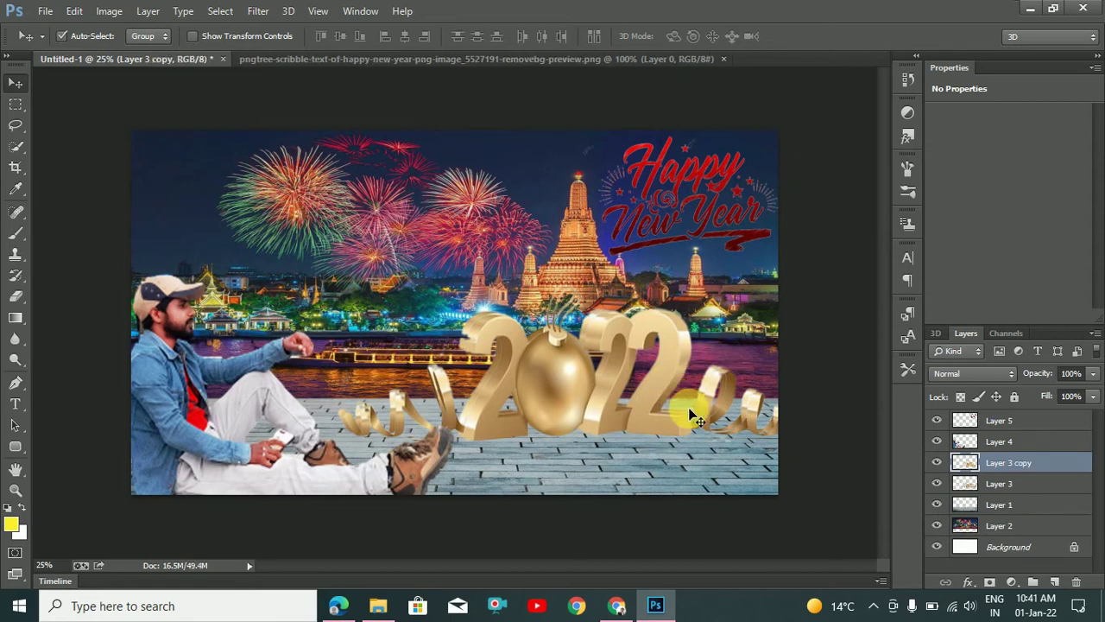
Move the 2022 copy behind the original and set its Fill to 77% and Opacity to 64%
key("ctrl+bracketleft")
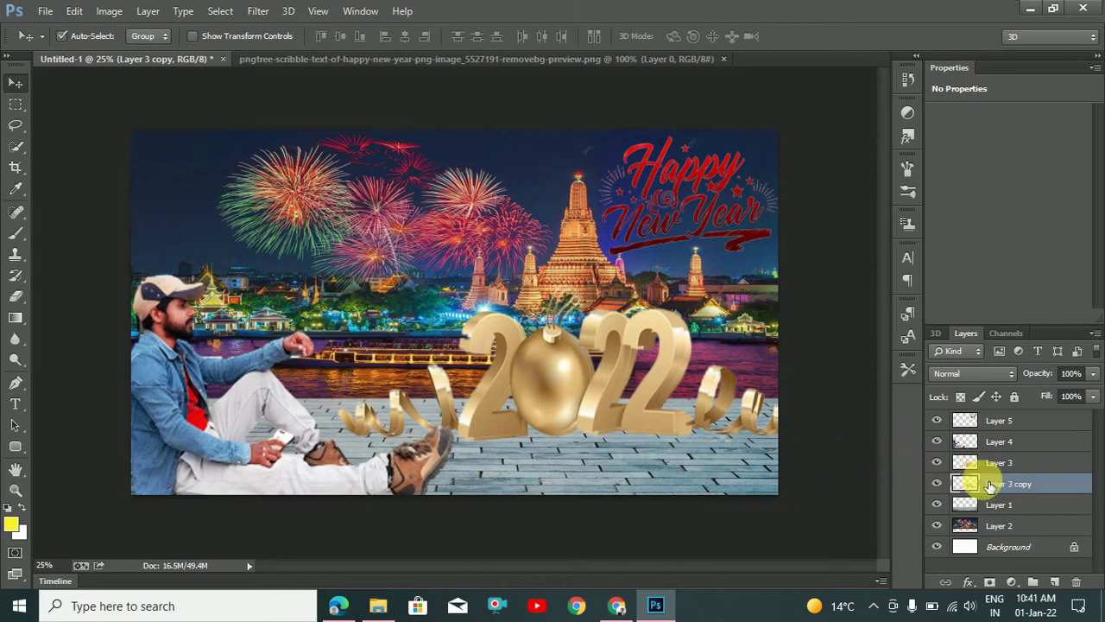
left_click(1092, 397)
left_click_drag(1086, 413, 1080, 419)
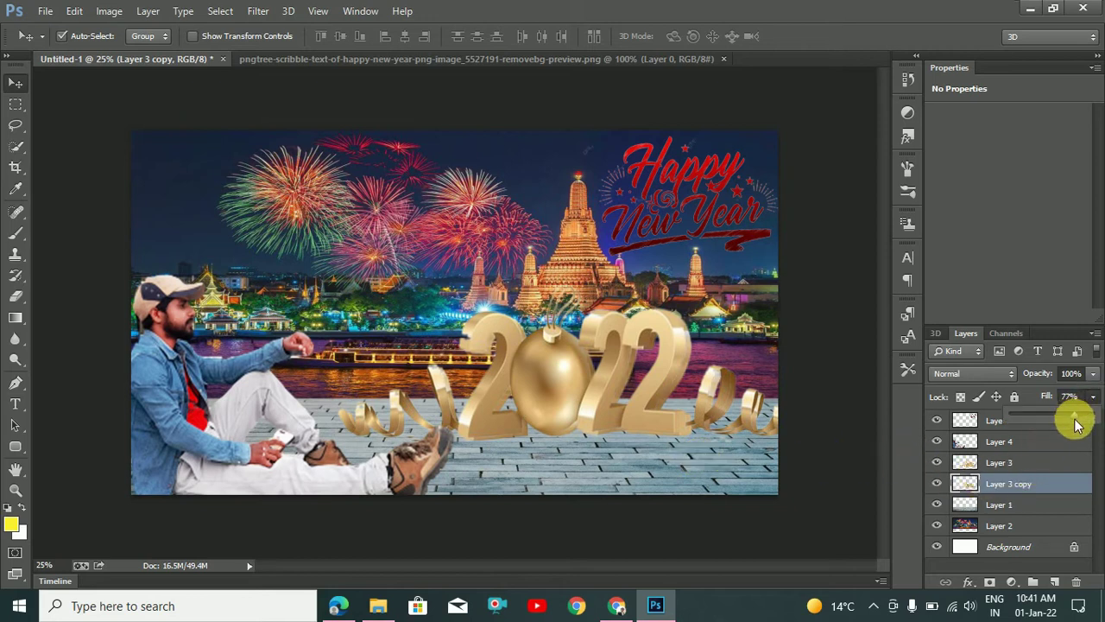
left_click(1092, 373)
left_click_drag(1061, 389, 1015, 409)
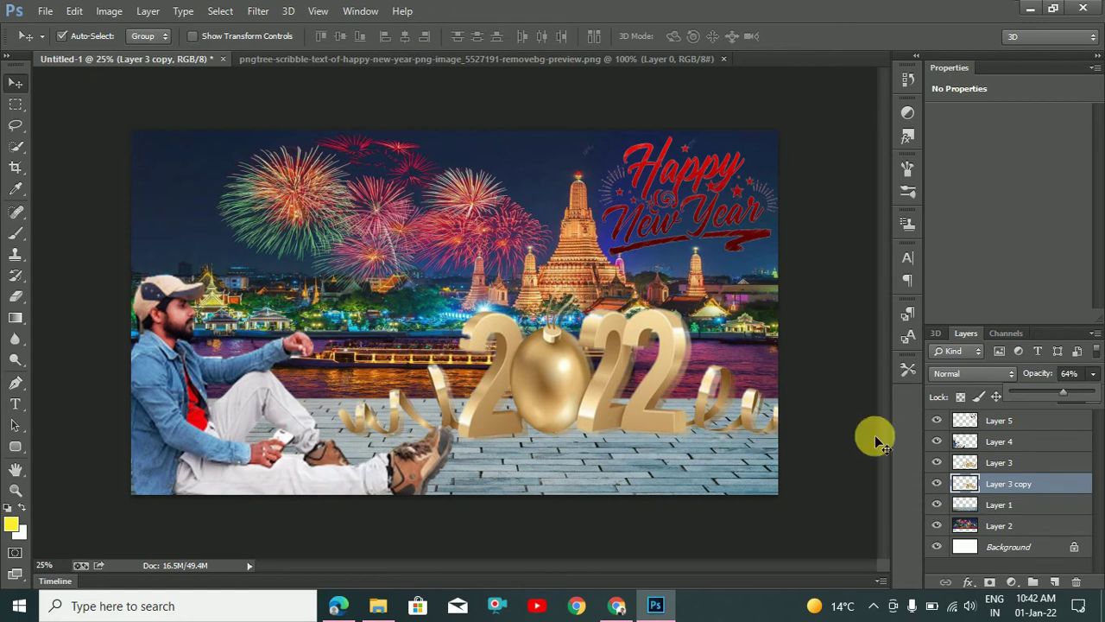
left_click(1019, 464)
right_click(1019, 464)
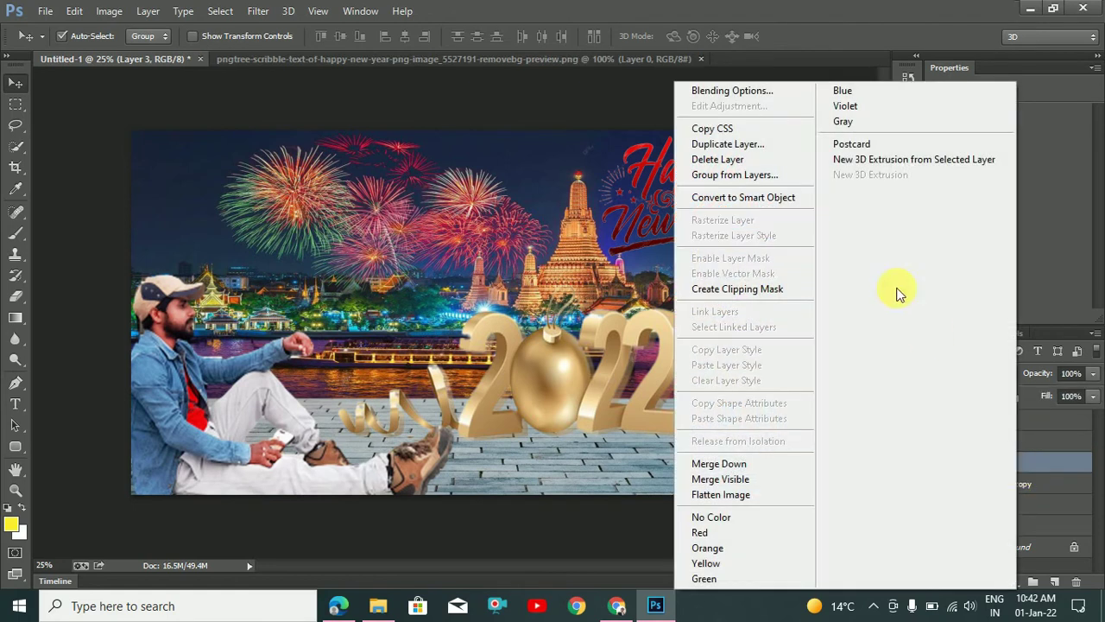
Dismiss the layer menu and start saving the composite under the name 'New Year Amar'
left_click(607, 251)
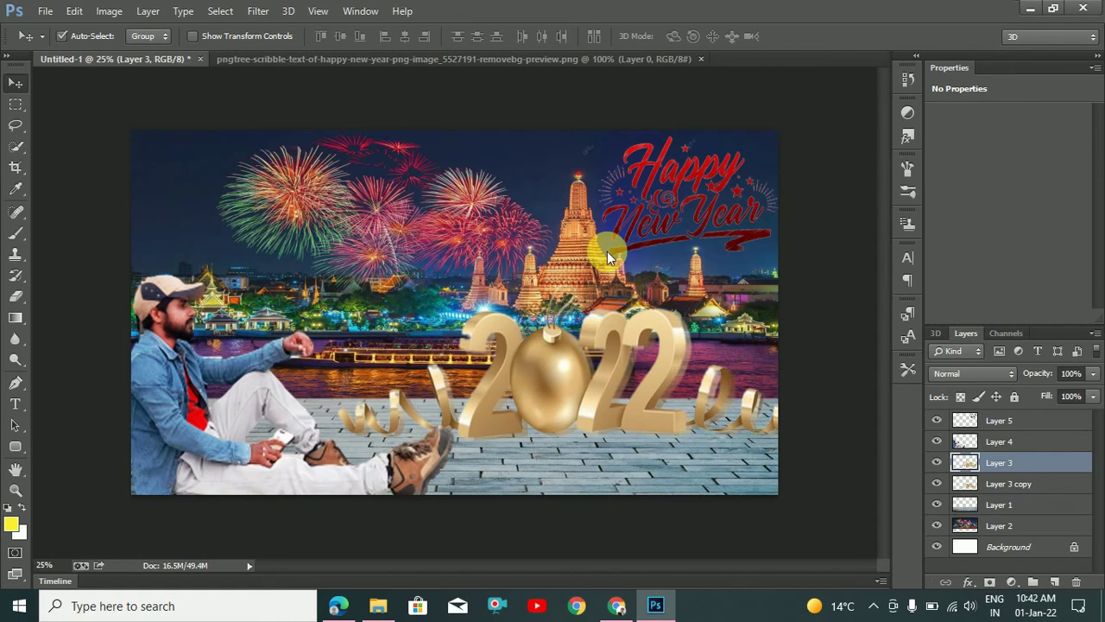
key("ctrl+s")
type("New Year Amar")
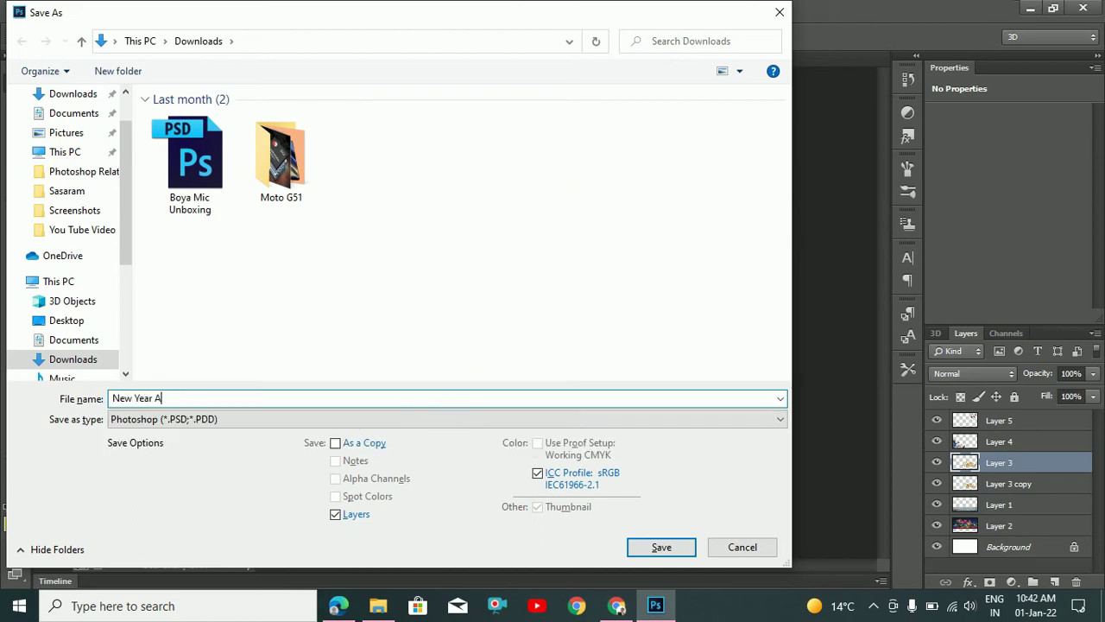
Save the composite as a JPEG on the Desktop, accepting the default JPEG options
left_click(365, 418)
left_click(248, 257)
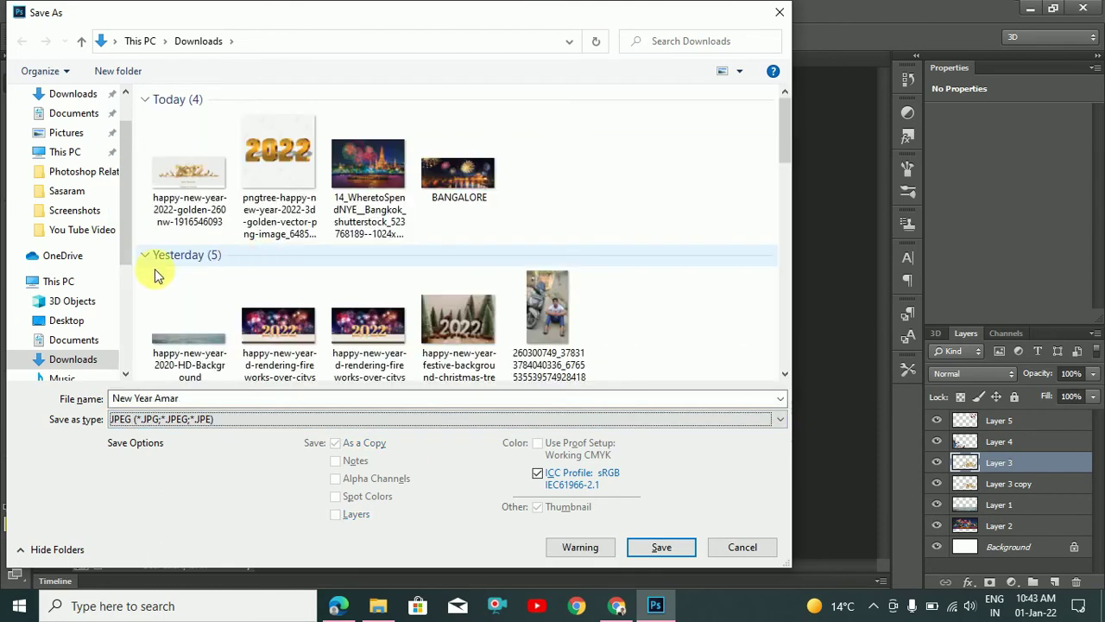
left_click(67, 321)
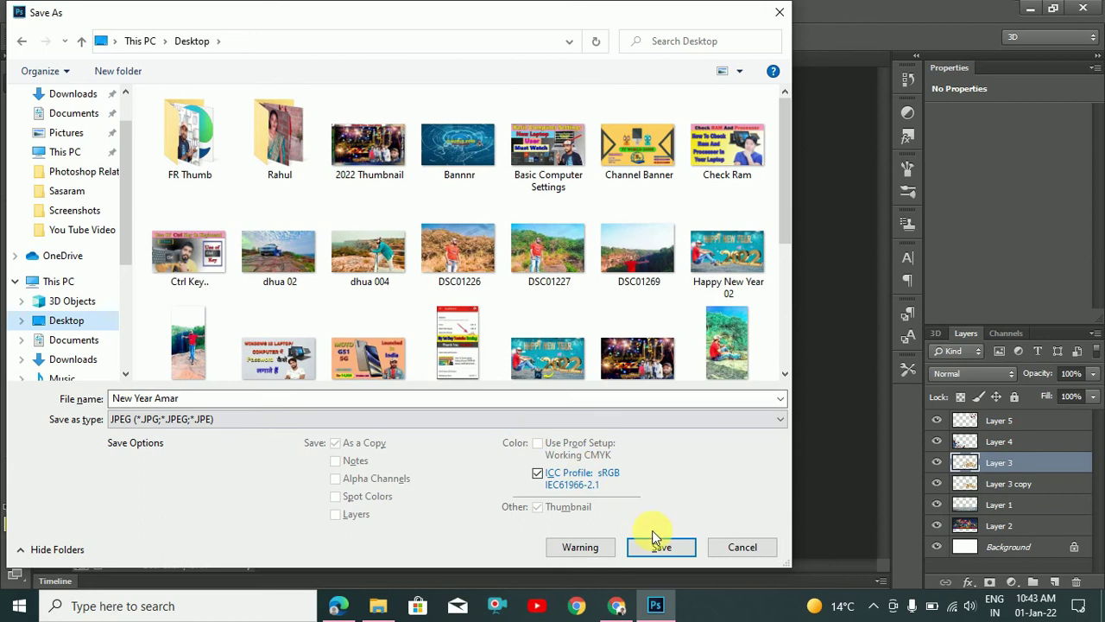
left_click(658, 545)
left_click(819, 194)
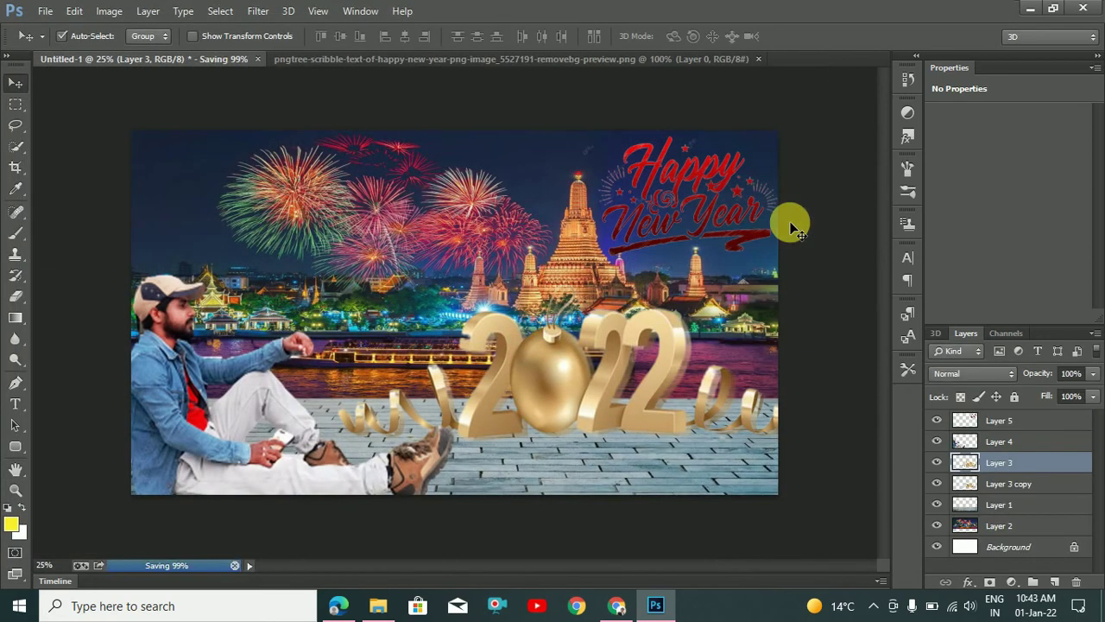